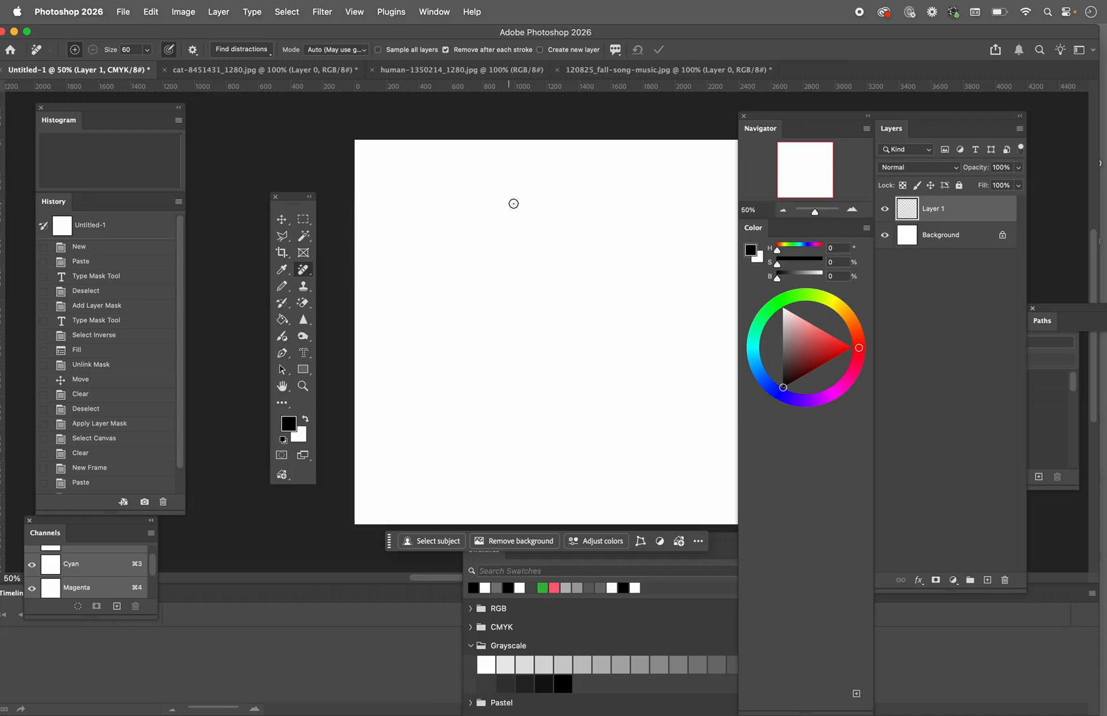
# Move the Navigator and Layers panels clear of the canvas and check the blank Untitled-1 document's image size
pyautogui.moveTo(762, 119); pyautogui.dragTo(810, 121)
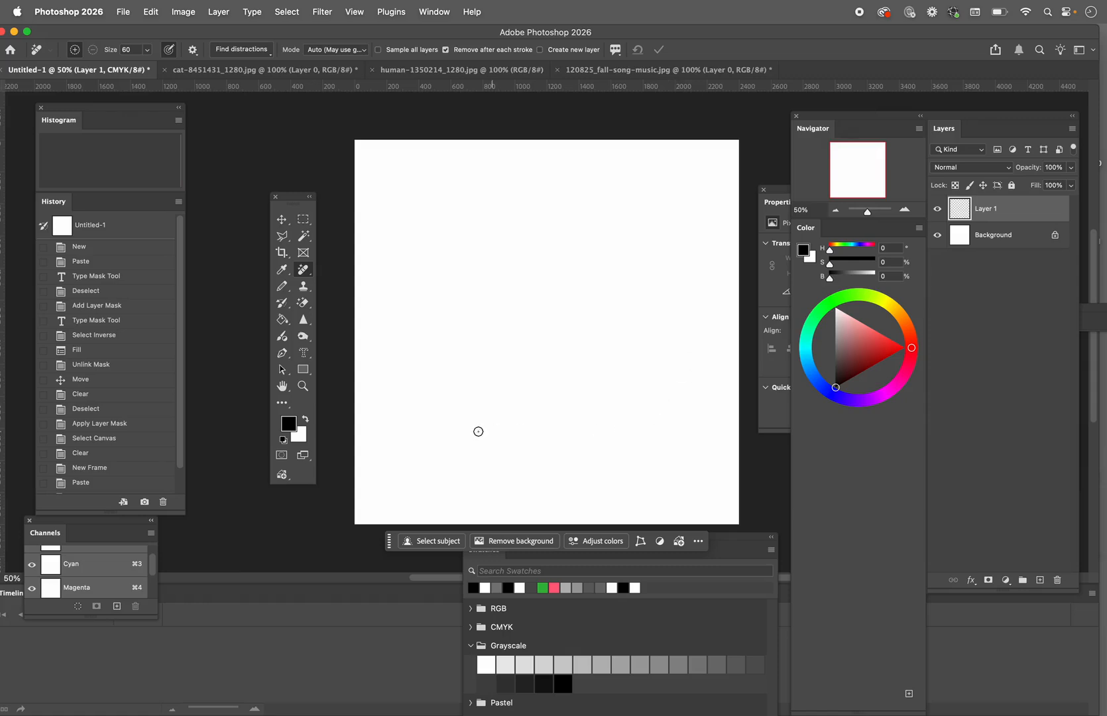
pyautogui.click(182, 12)
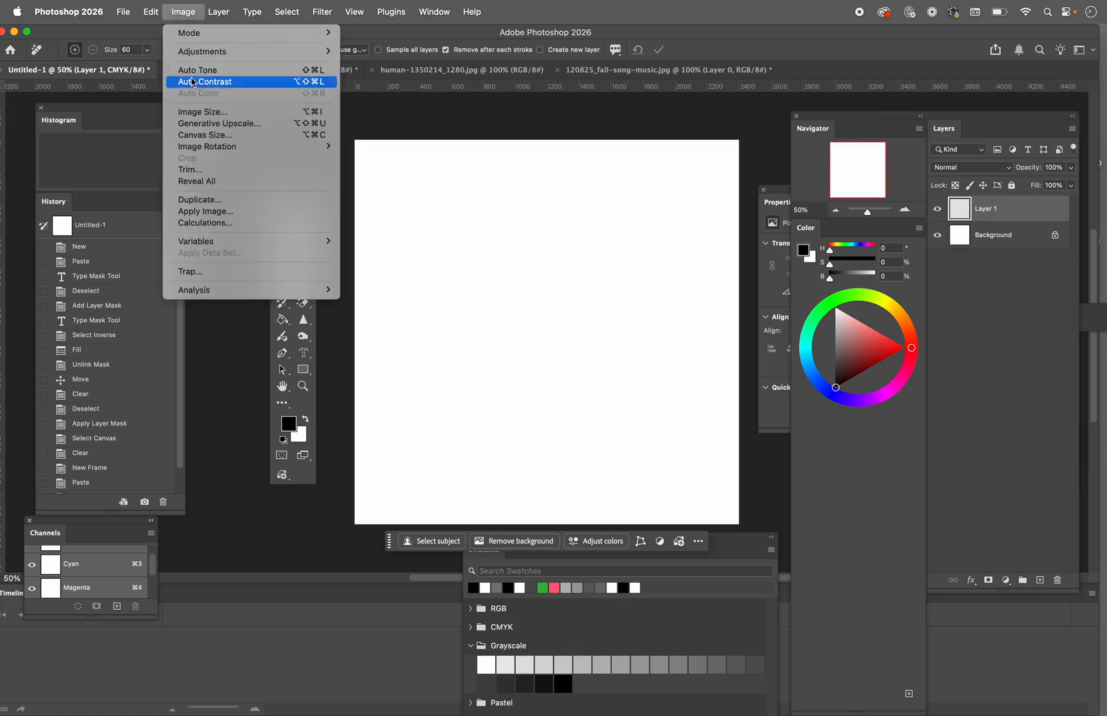
pyautogui.click(192, 111)
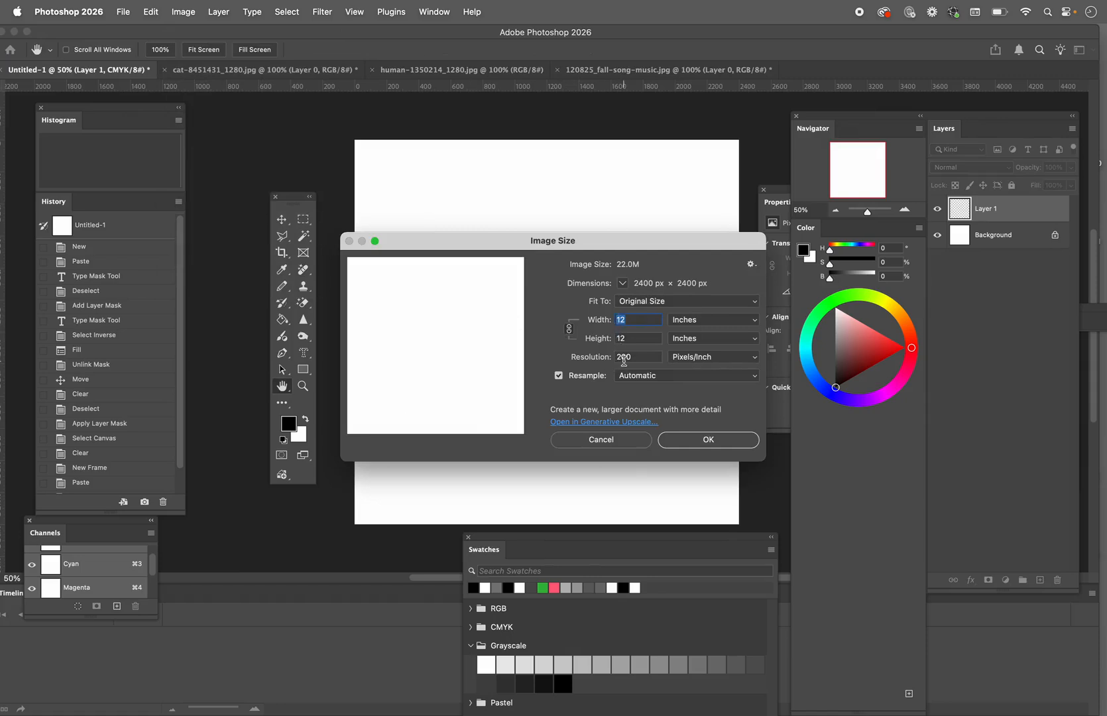
pyautogui.click(694, 449)
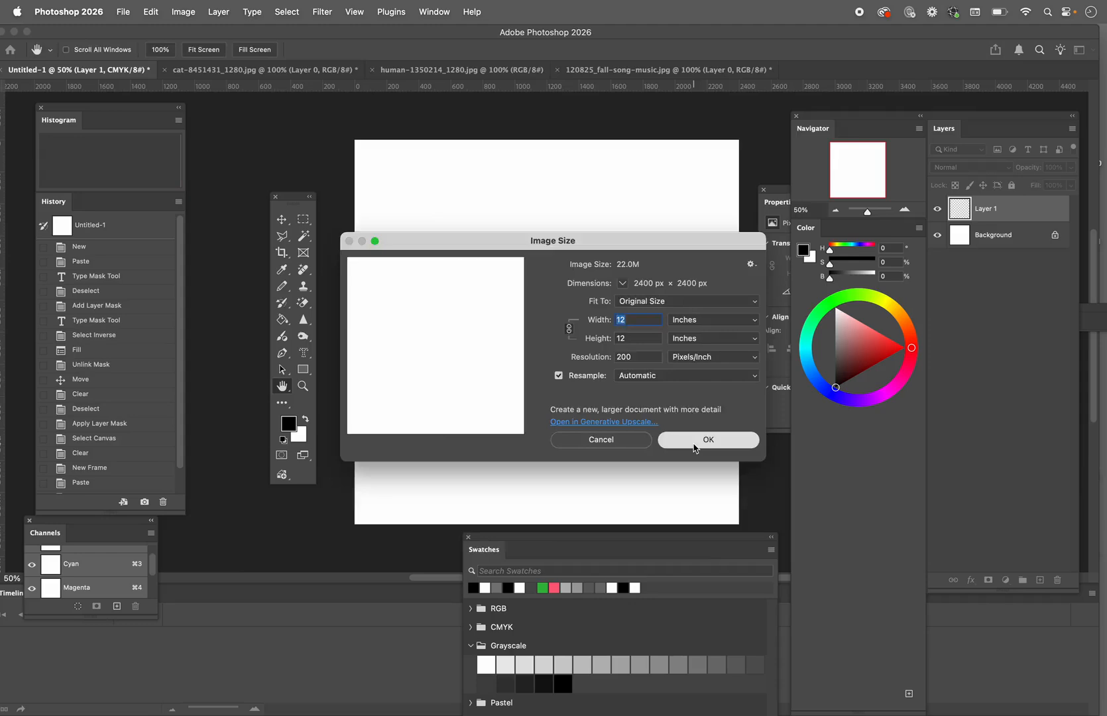
# View the open human and cat photos, returning to the blank Untitled-1 document
pyautogui.click(416, 71)
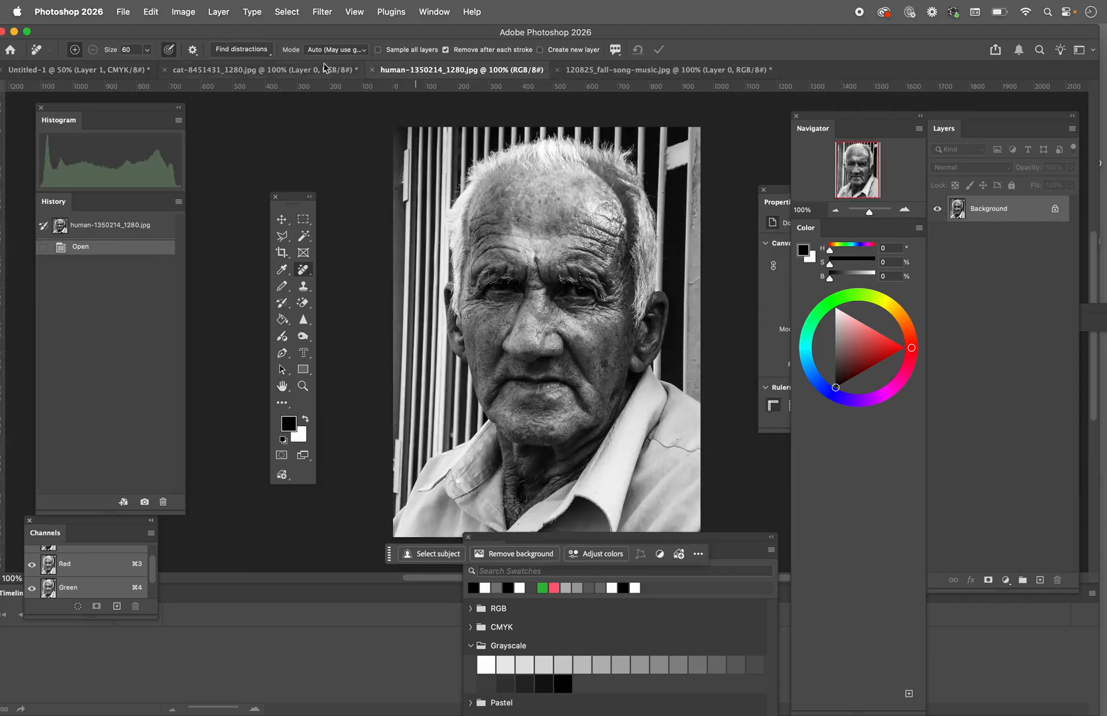
pyautogui.click(296, 71)
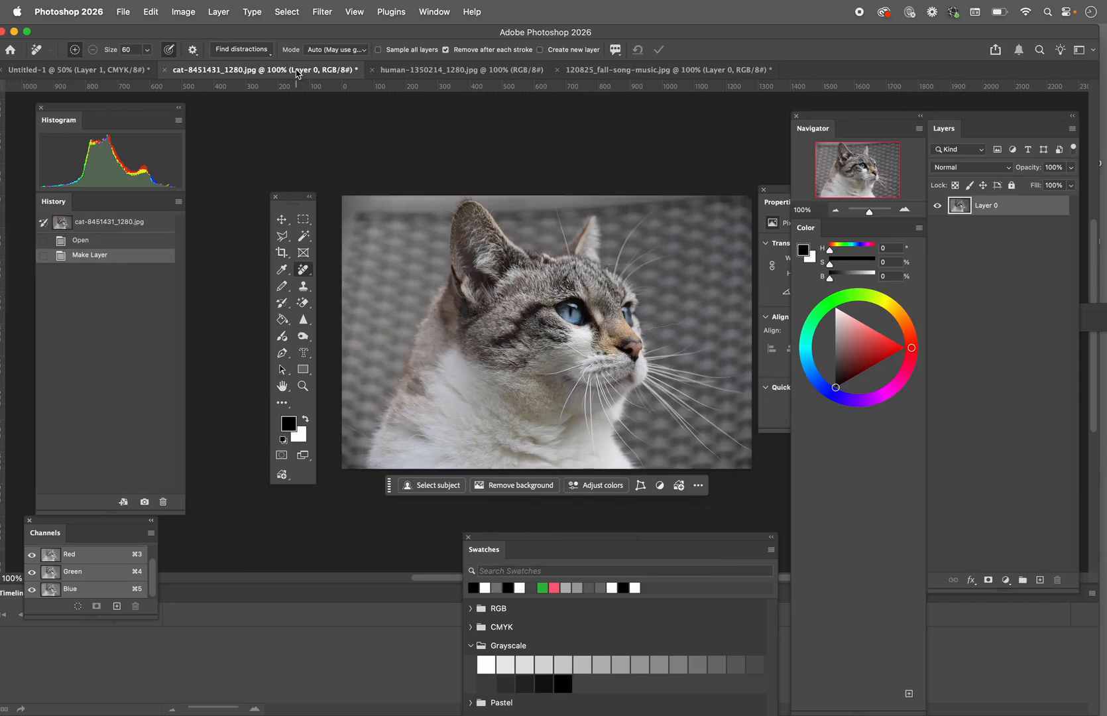
pyautogui.click(101, 73)
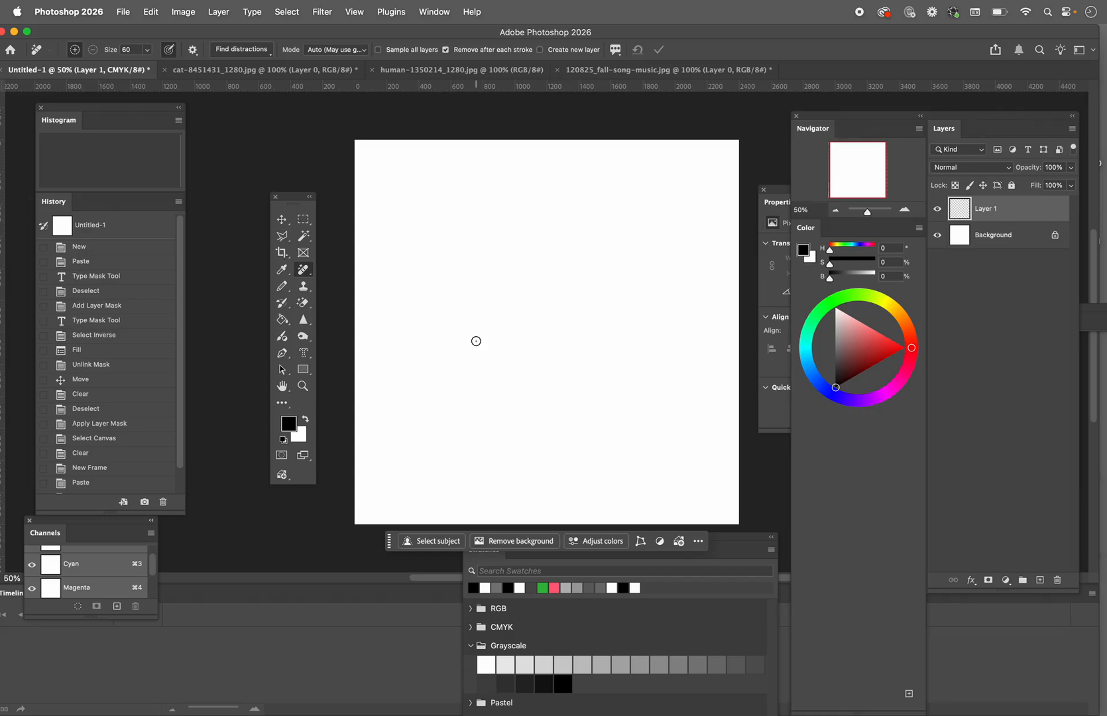
# Copy the entire human-1350214_1280.jpg photo and paste it into the Untitled-1 document
pyautogui.click(402, 73)
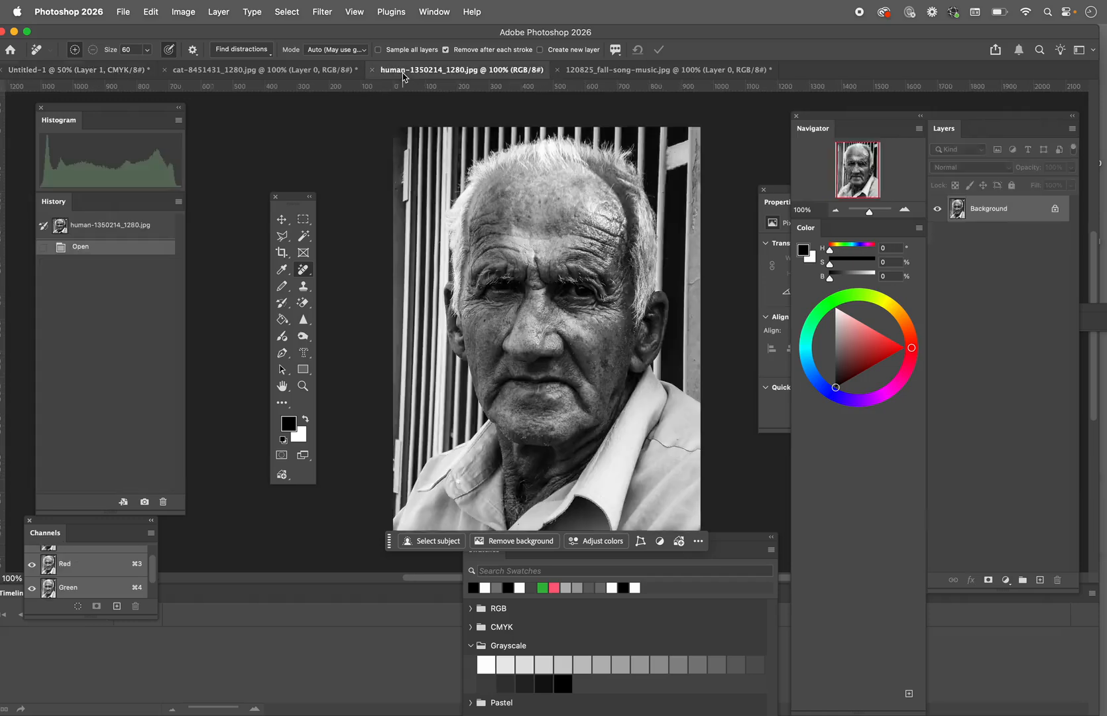
pyautogui.click(285, 11)
pyautogui.click(280, 33)
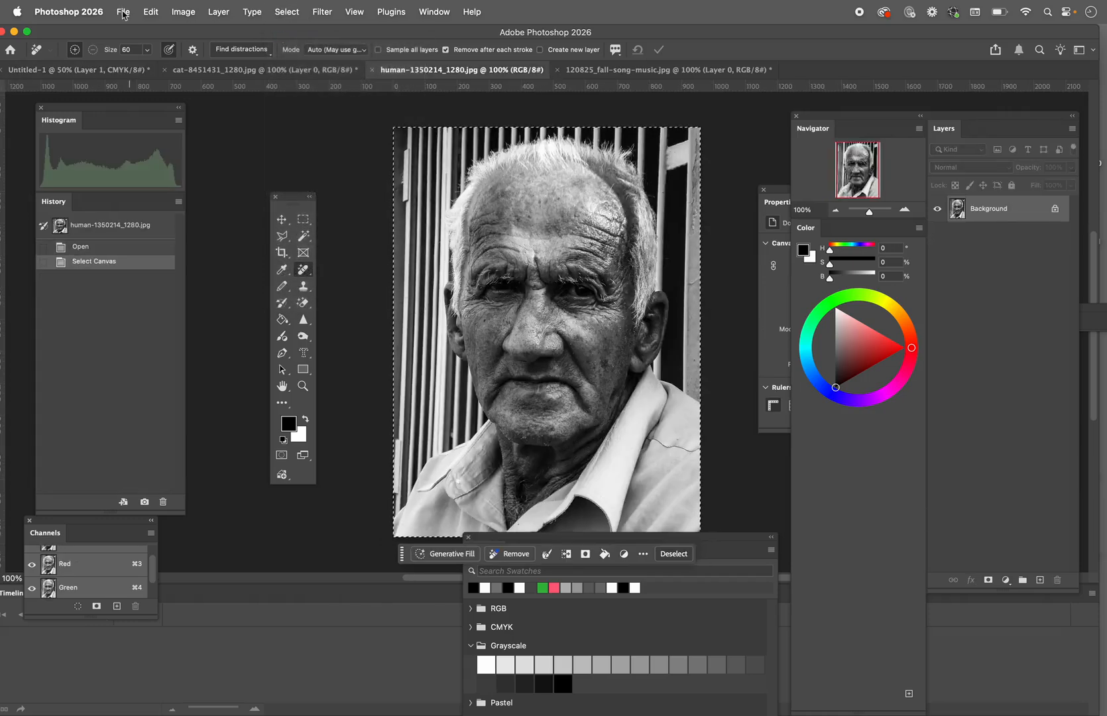
pyautogui.click(151, 11)
pyautogui.click(163, 104)
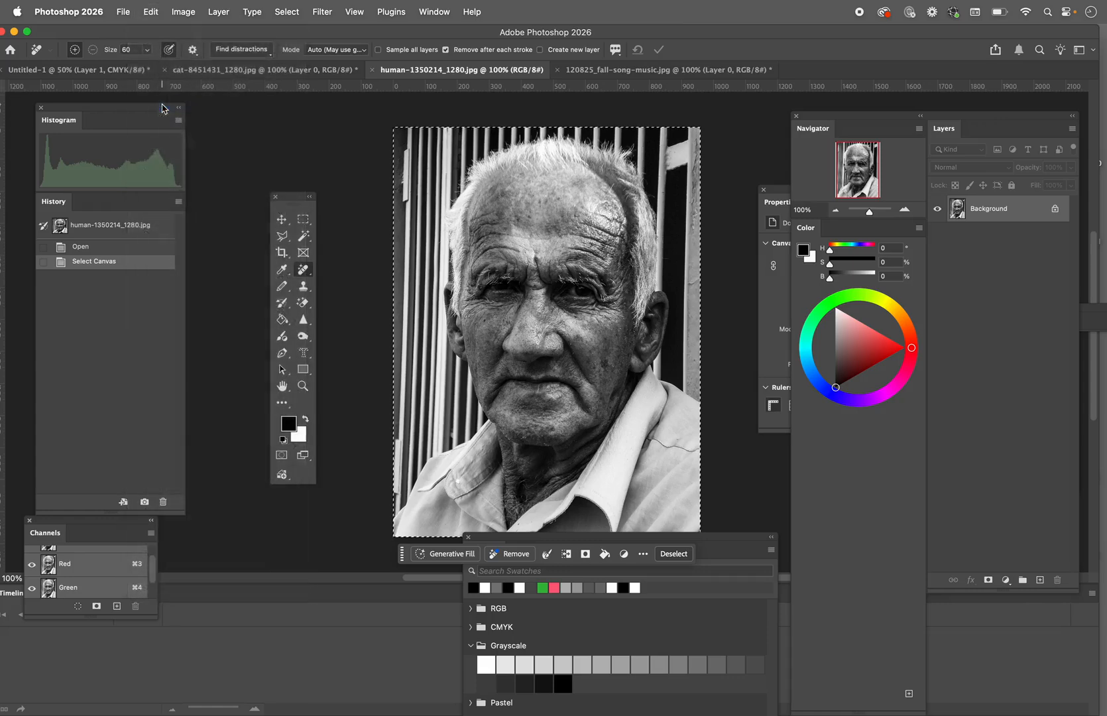
pyautogui.click(81, 69)
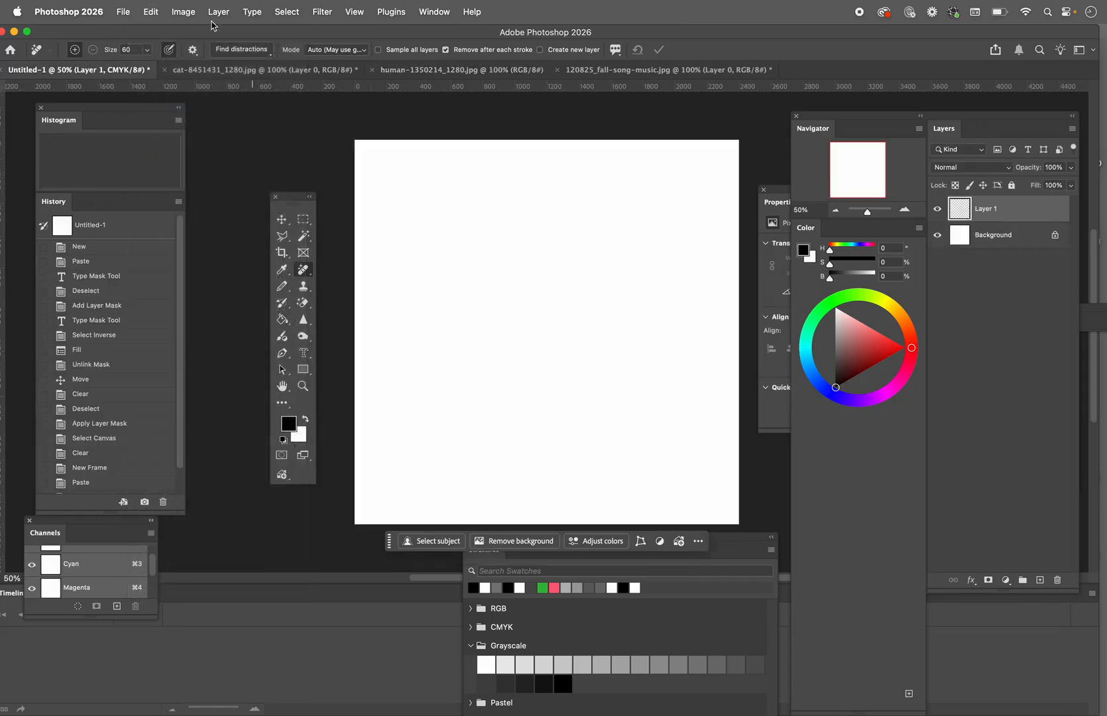
pyautogui.click(151, 13)
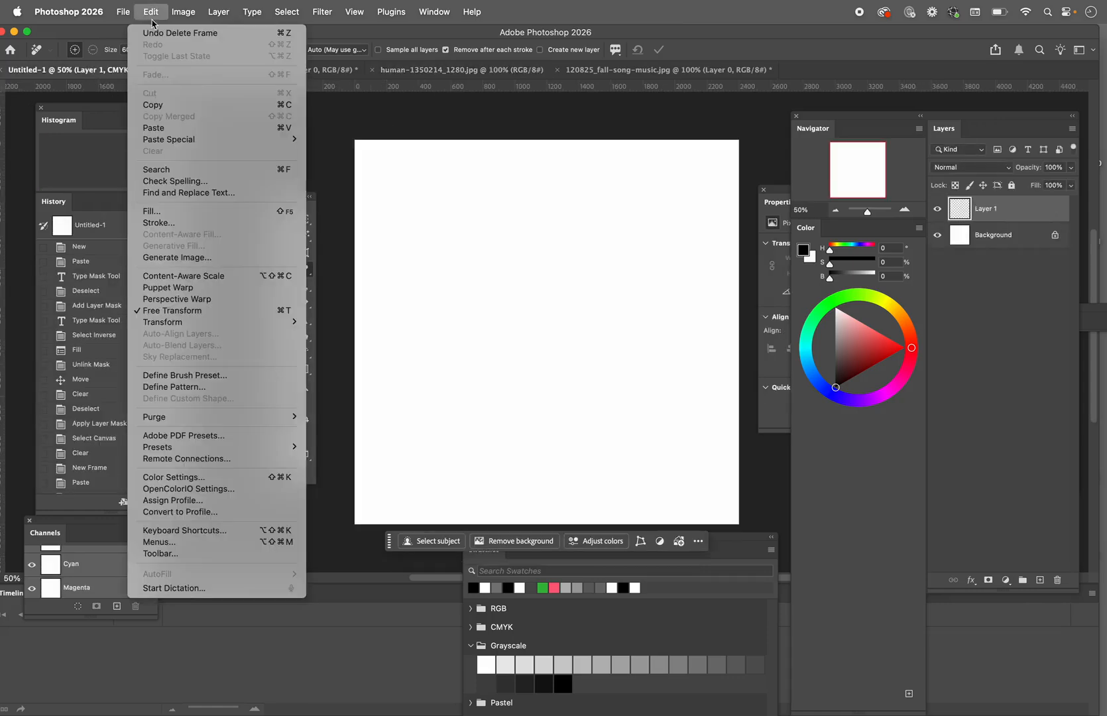
pyautogui.click(167, 128)
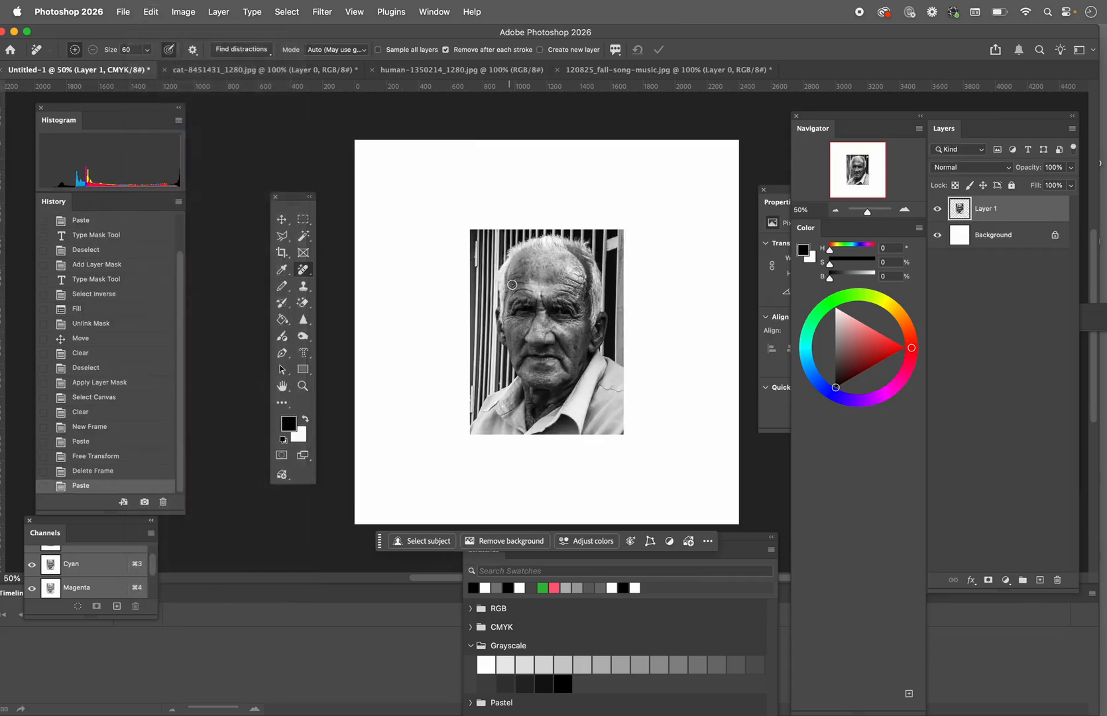
# Check the human photo's dimensions and resolution without changing them, and return to the Untitled-1 document
pyautogui.click(408, 70)
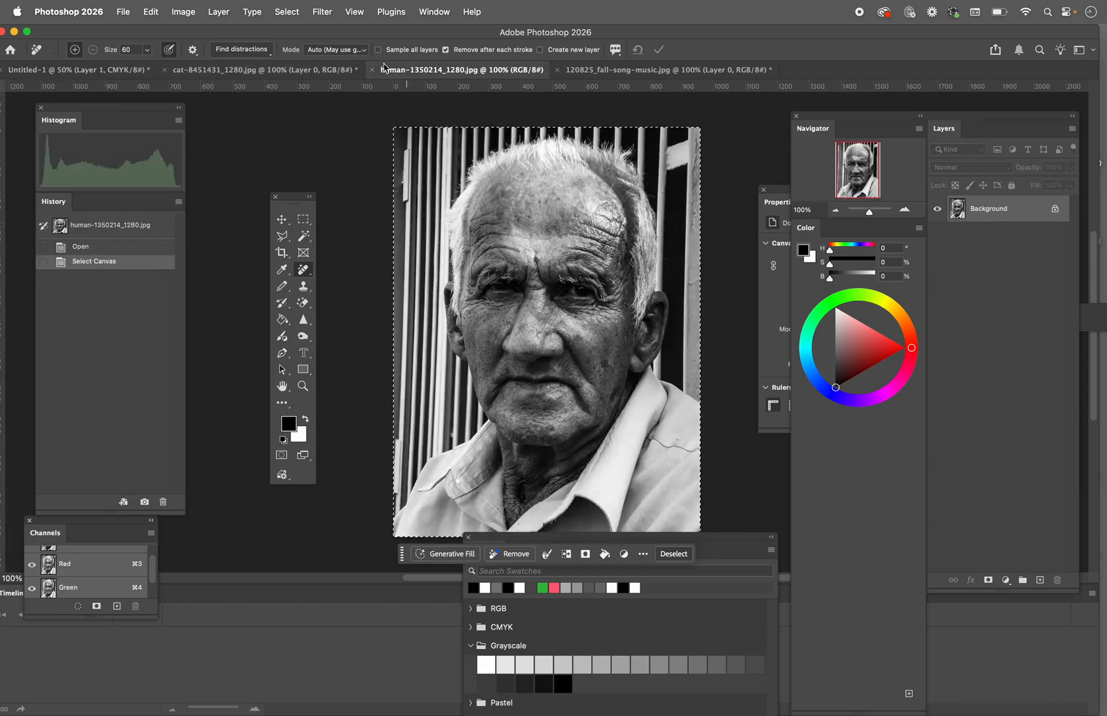
pyautogui.click(189, 14)
pyautogui.click(199, 111)
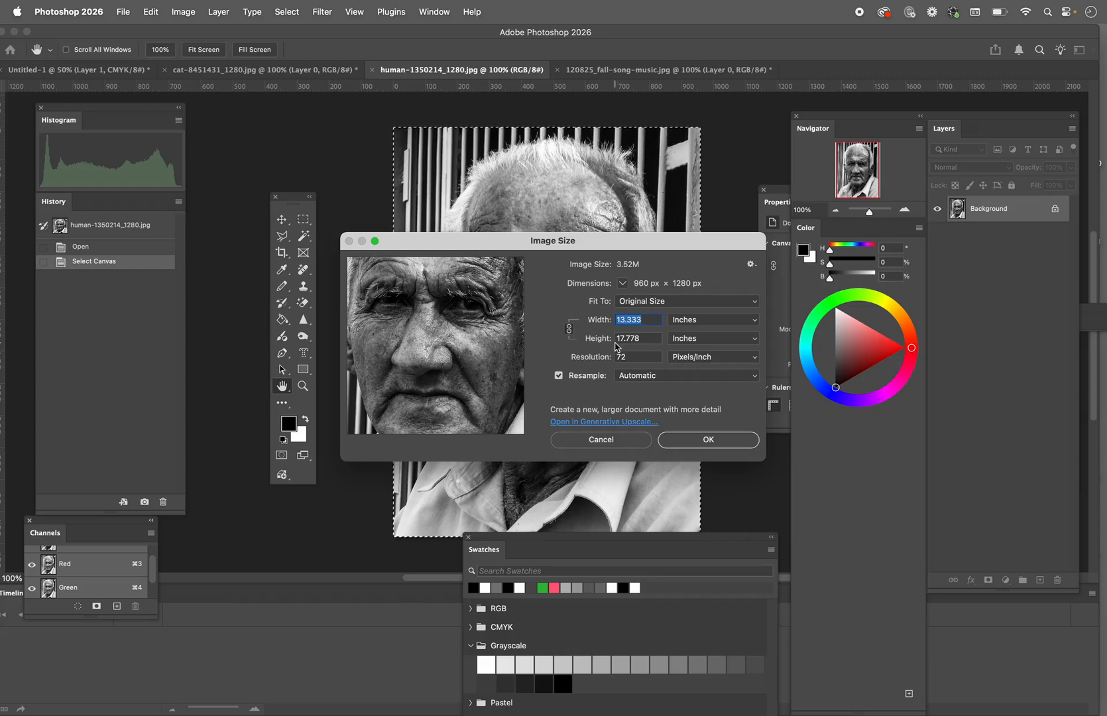
pyautogui.click(620, 442)
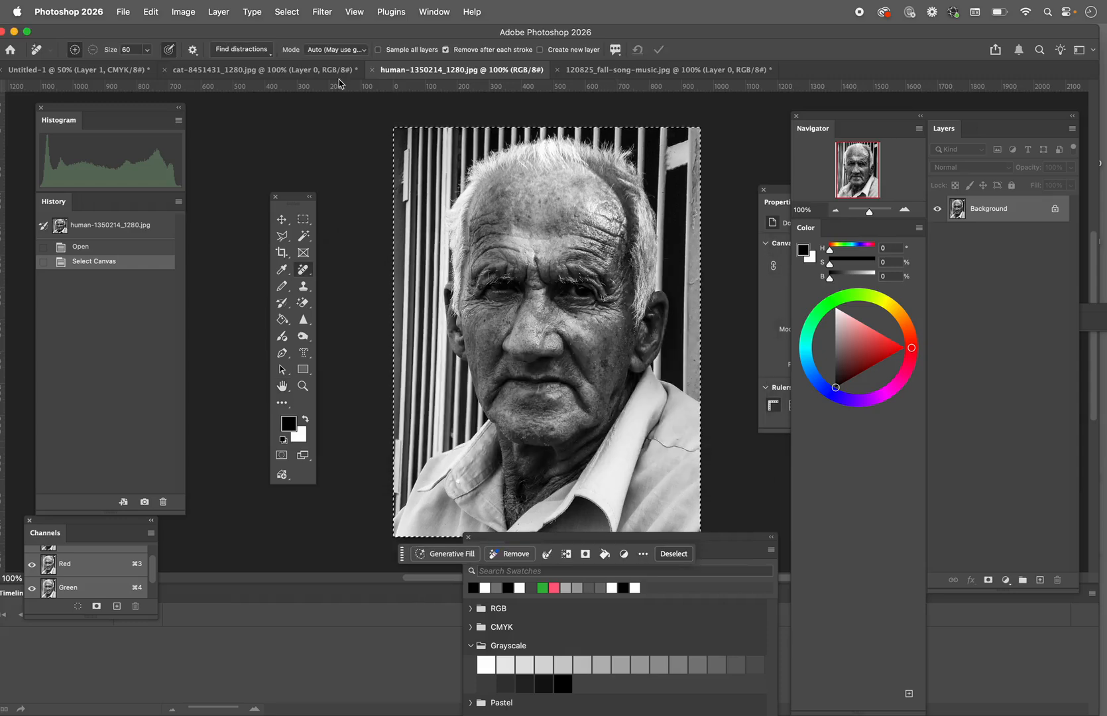
pyautogui.click(86, 69)
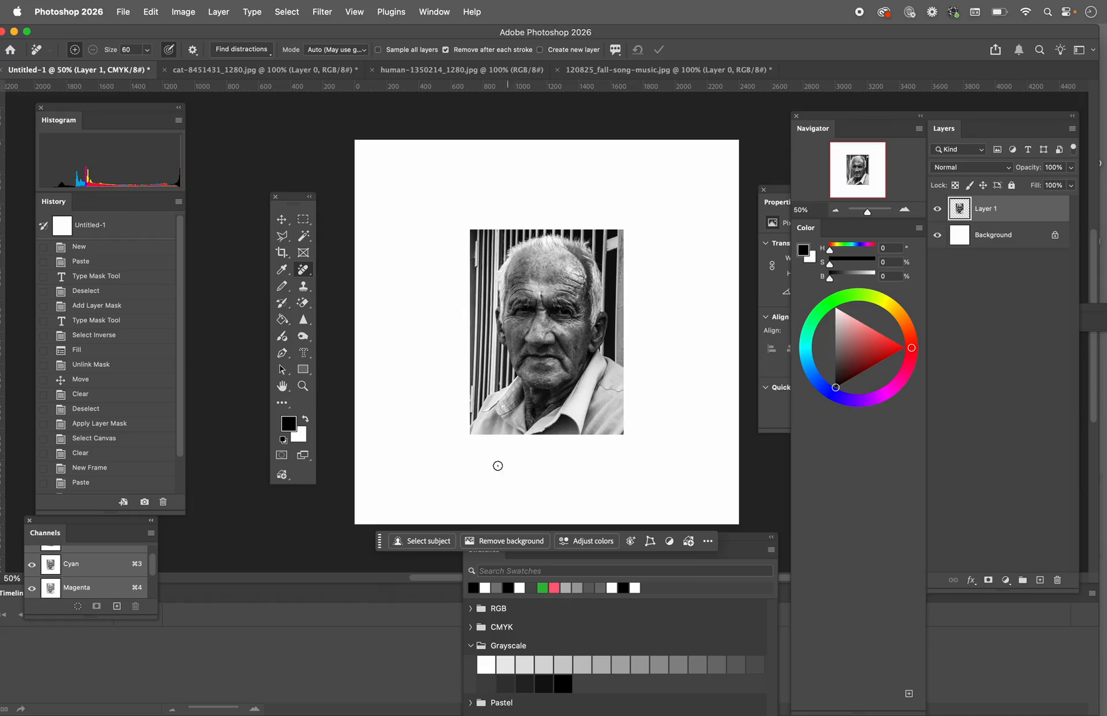
# Copy the entire cat-8451431_1280.jpg photo and paste it into Untitled-1 above the portrait
pyautogui.click(259, 75)
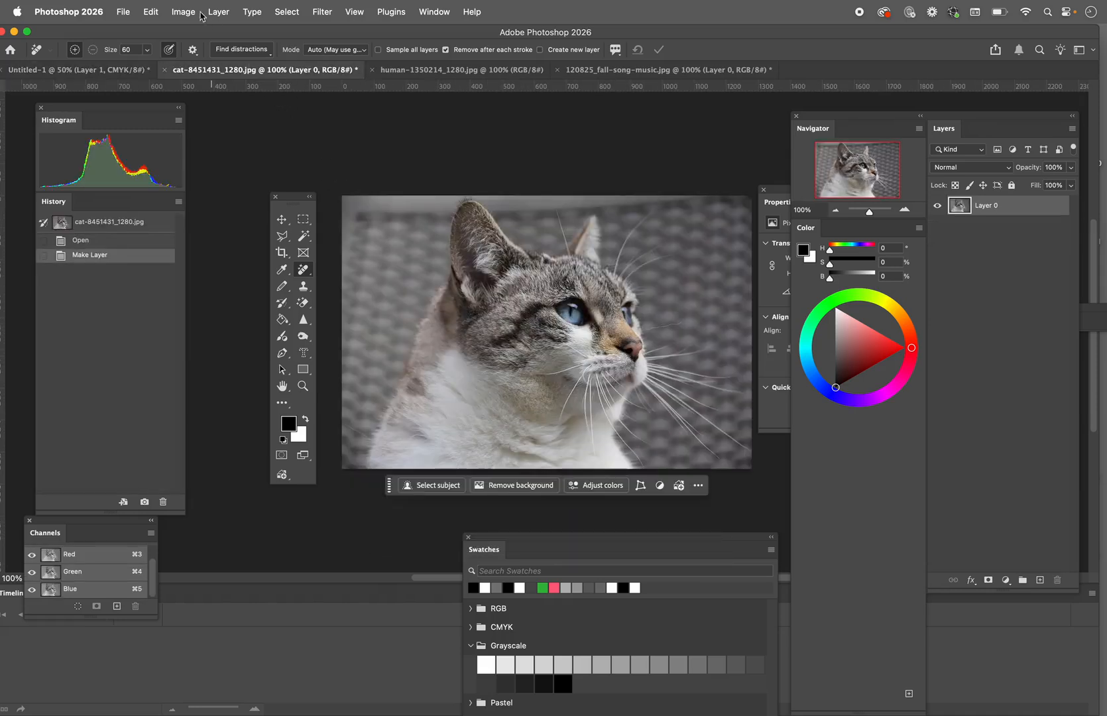
pyautogui.click(285, 12)
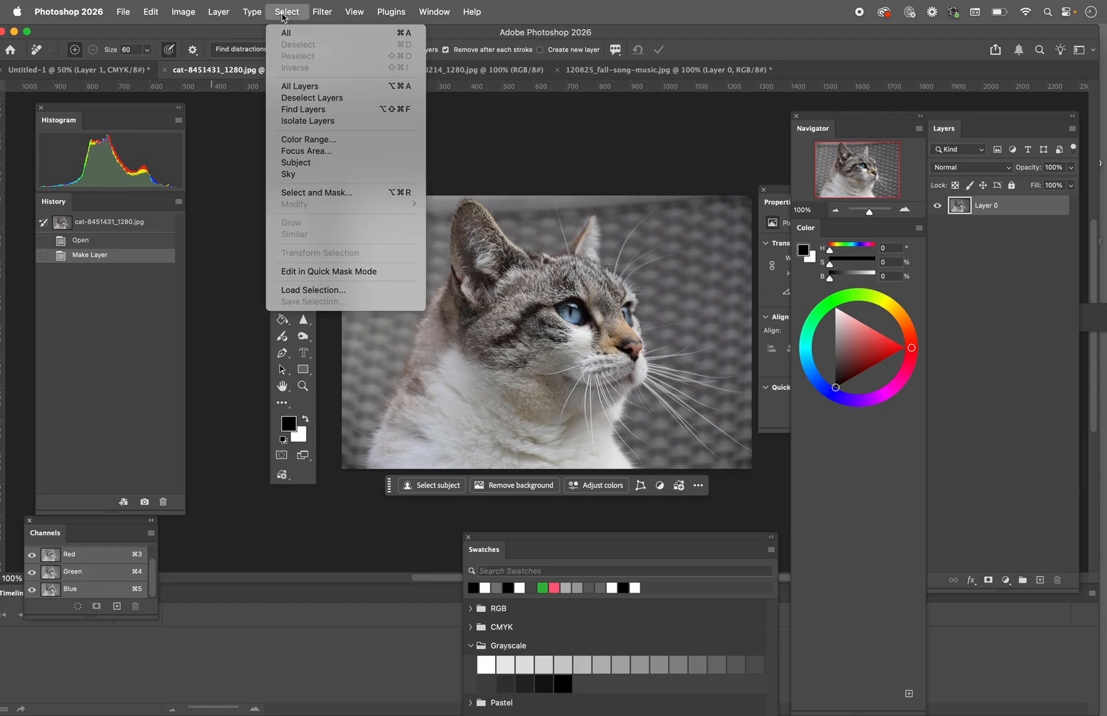
pyautogui.click(285, 32)
pyautogui.click(151, 12)
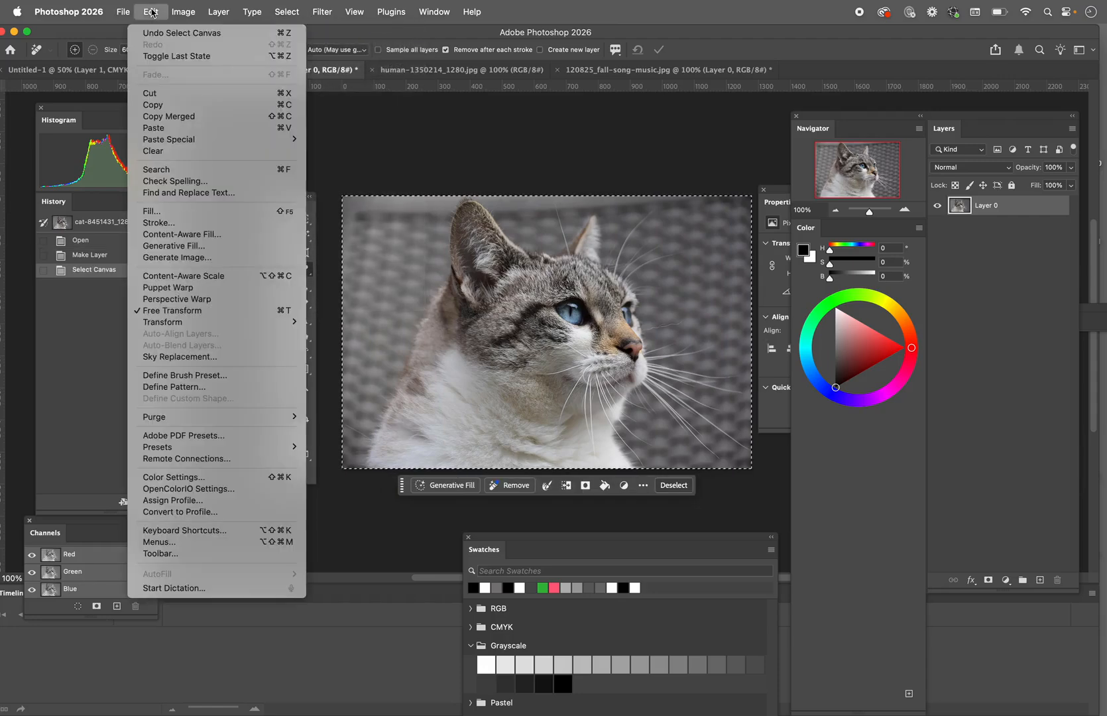
pyautogui.click(152, 105)
pyautogui.click(91, 67)
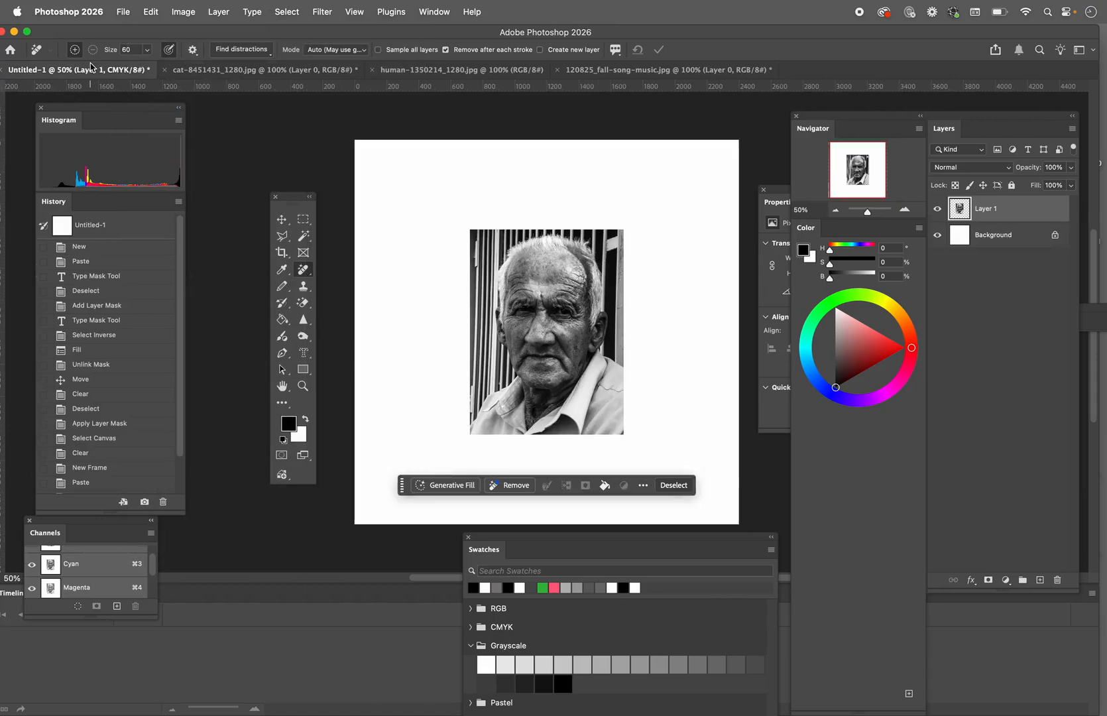
pyautogui.click(149, 13)
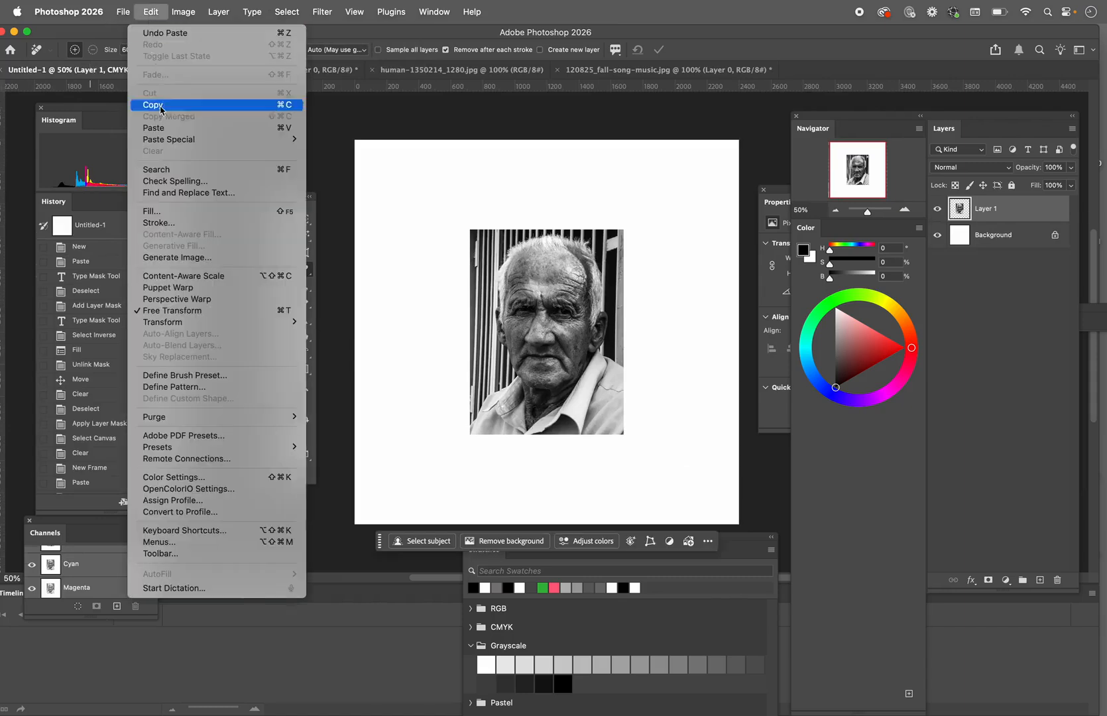
pyautogui.click(161, 131)
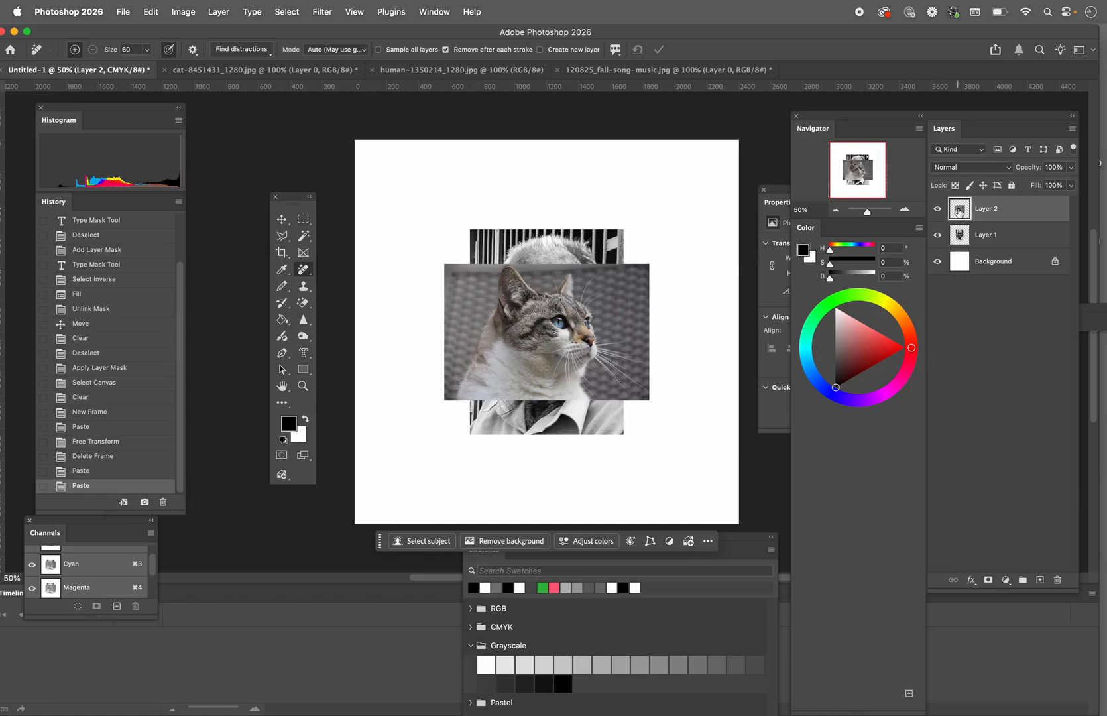
# Toggle the pasted layers' visibility, leaving the cat on Layer 2 hidden and the portrait on Layer 1 shown
pyautogui.click(937, 235)
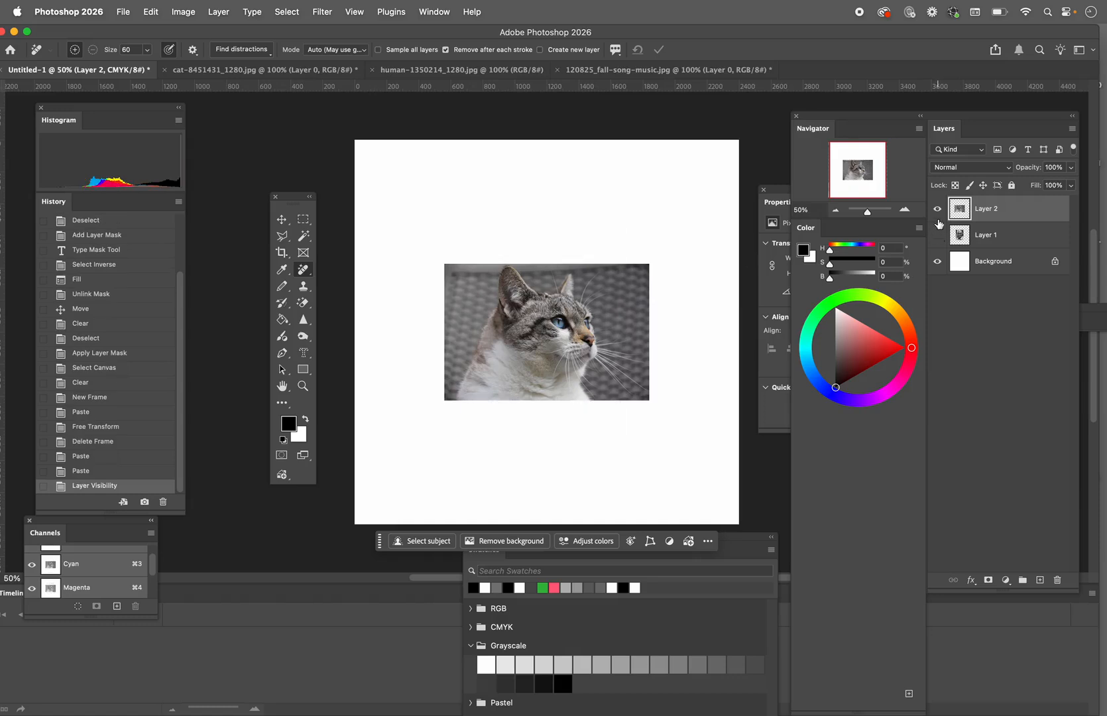
pyautogui.click(937, 209)
pyautogui.click(937, 235)
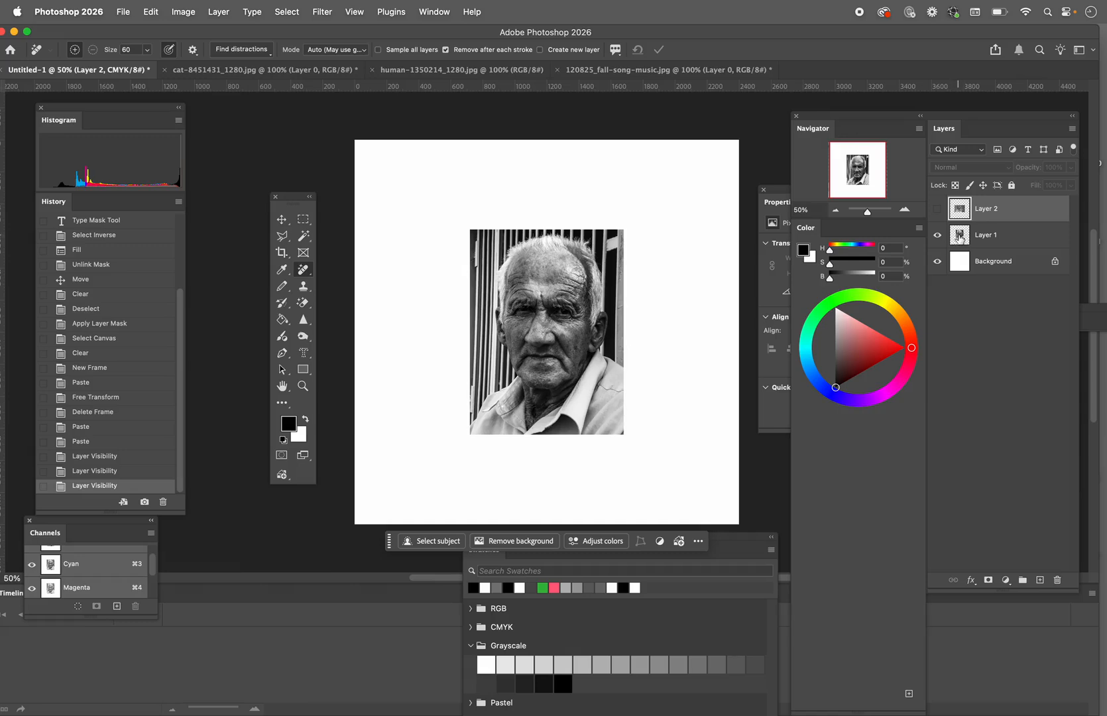
# Load the outline of the portrait on Layer 1 as a selection and make Layer 1 the active layer
pyautogui.keyDown('super'); pyautogui.click(960, 237); pyautogui.keyUp('super')
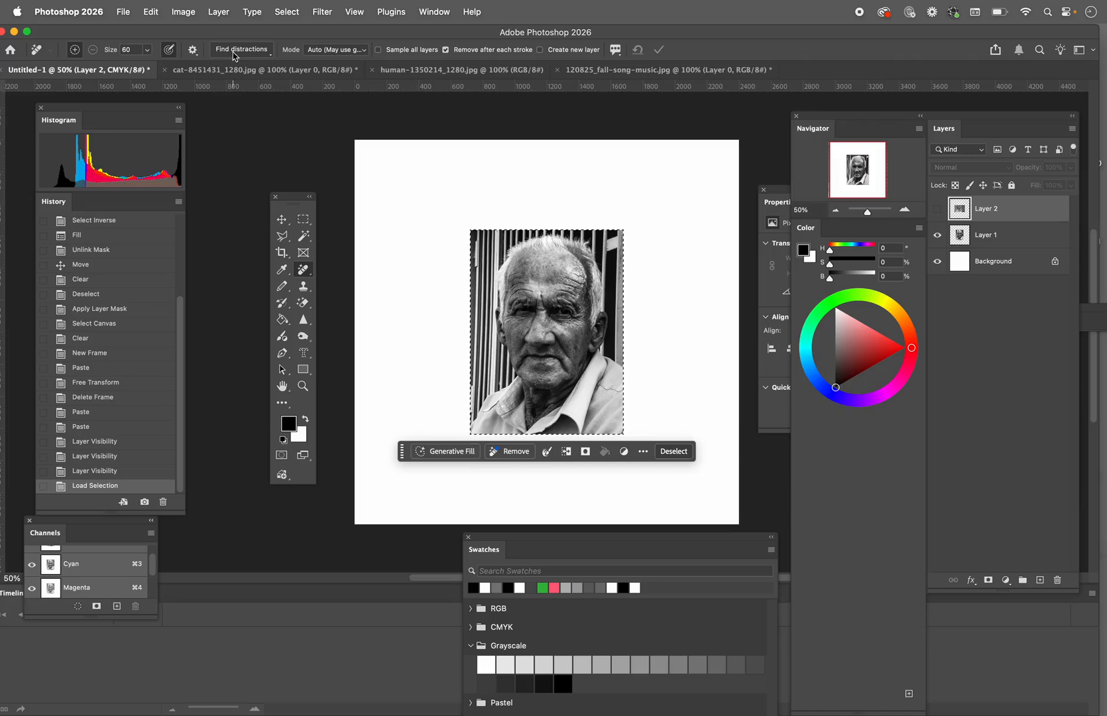
pyautogui.click(151, 12)
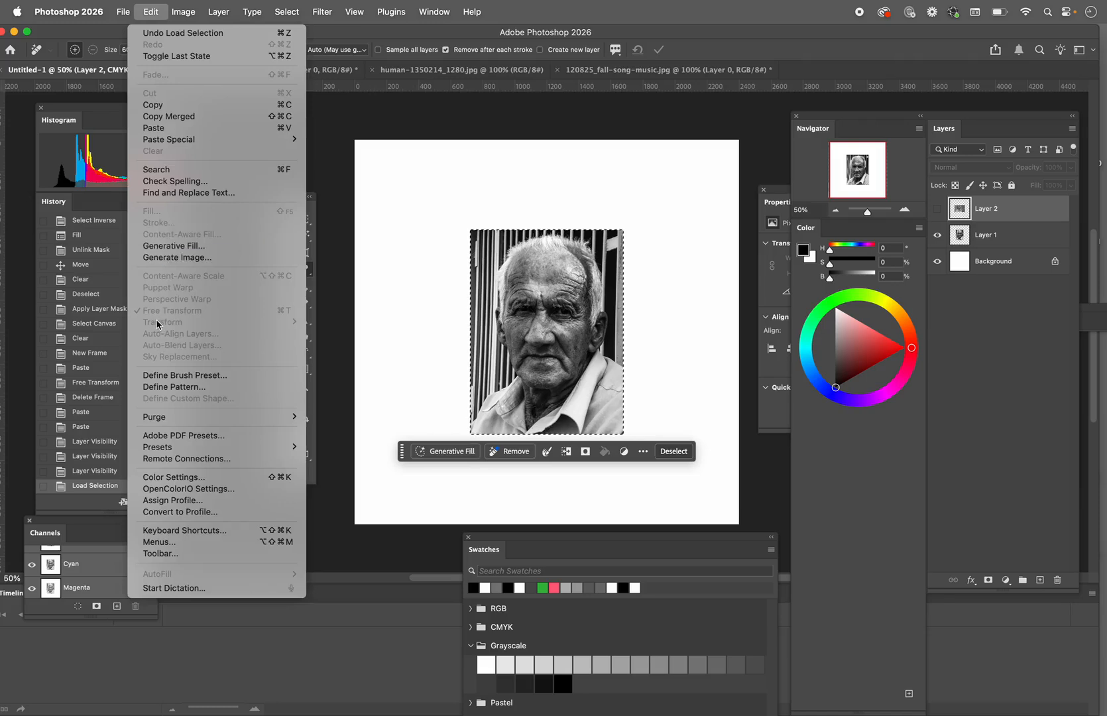
pyautogui.click(443, 331)
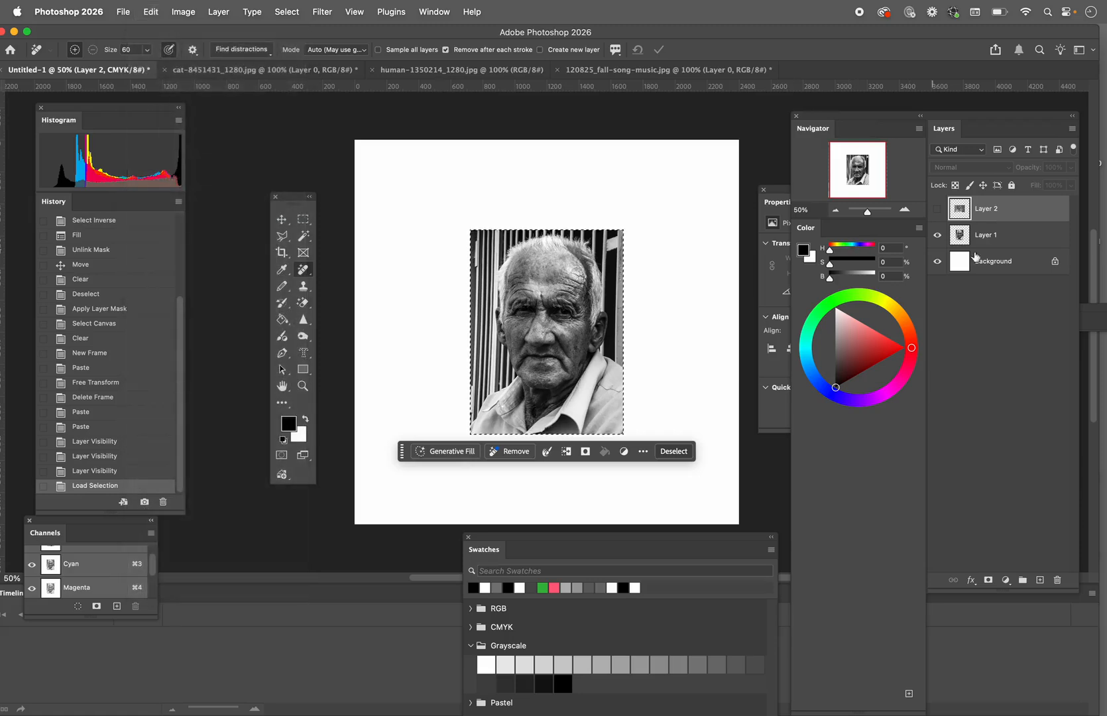
pyautogui.click(1021, 236)
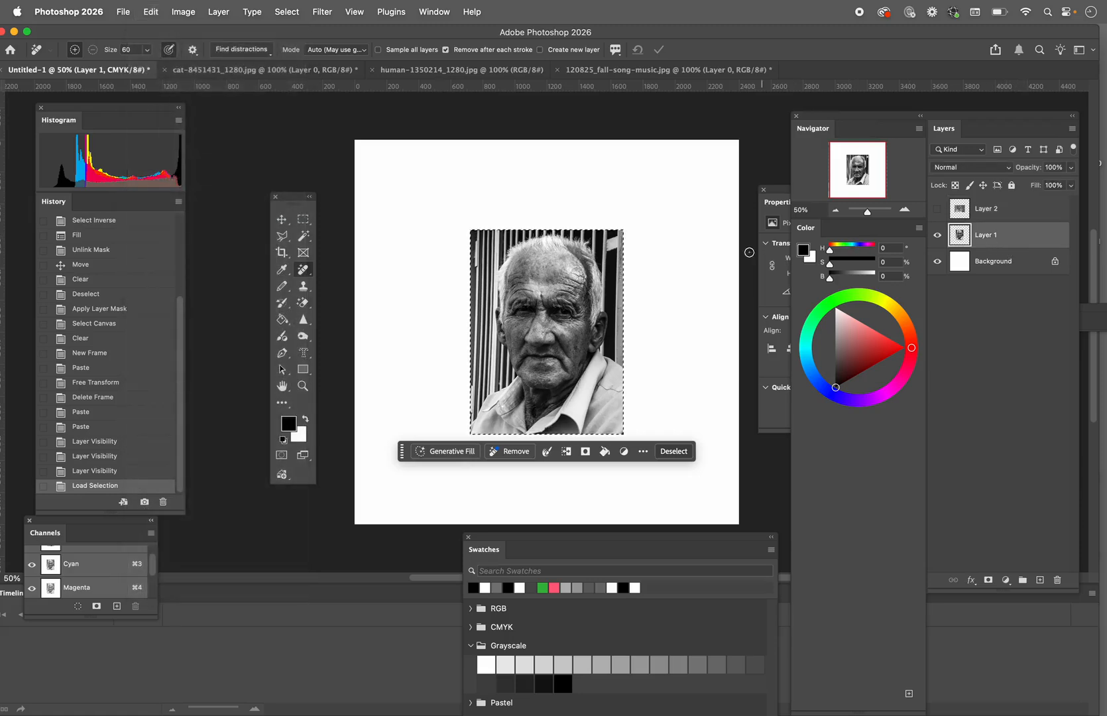
# Free Transform the portrait proportionally to about 196% so it fills the canvas height, and apply the change
pyautogui.click(151, 12)
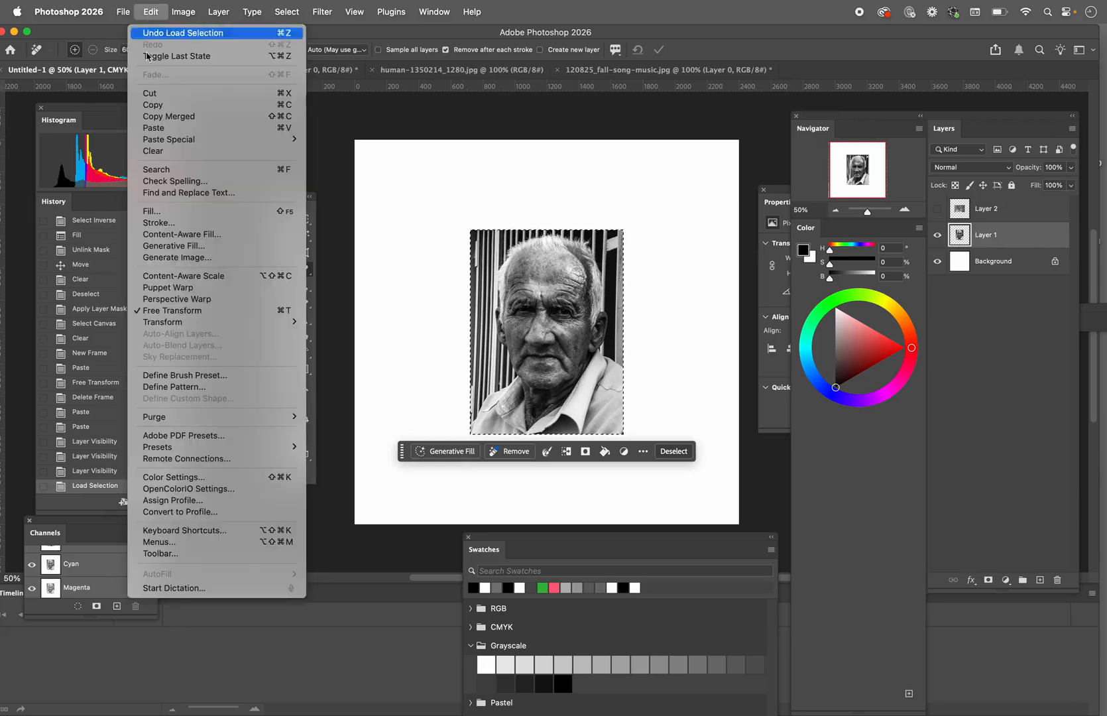
pyautogui.click(163, 315)
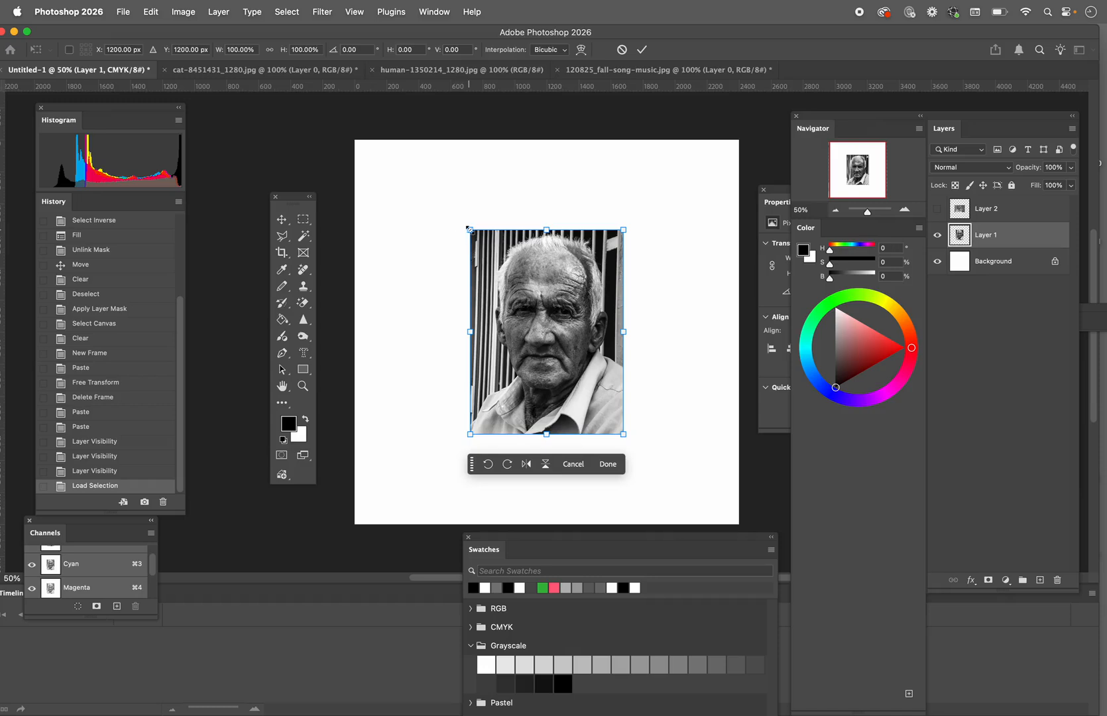
pyautogui.moveTo(470, 230); pyautogui.dragTo(365, 148)
pyautogui.moveTo(624, 434); pyautogui.dragTo(722, 515)
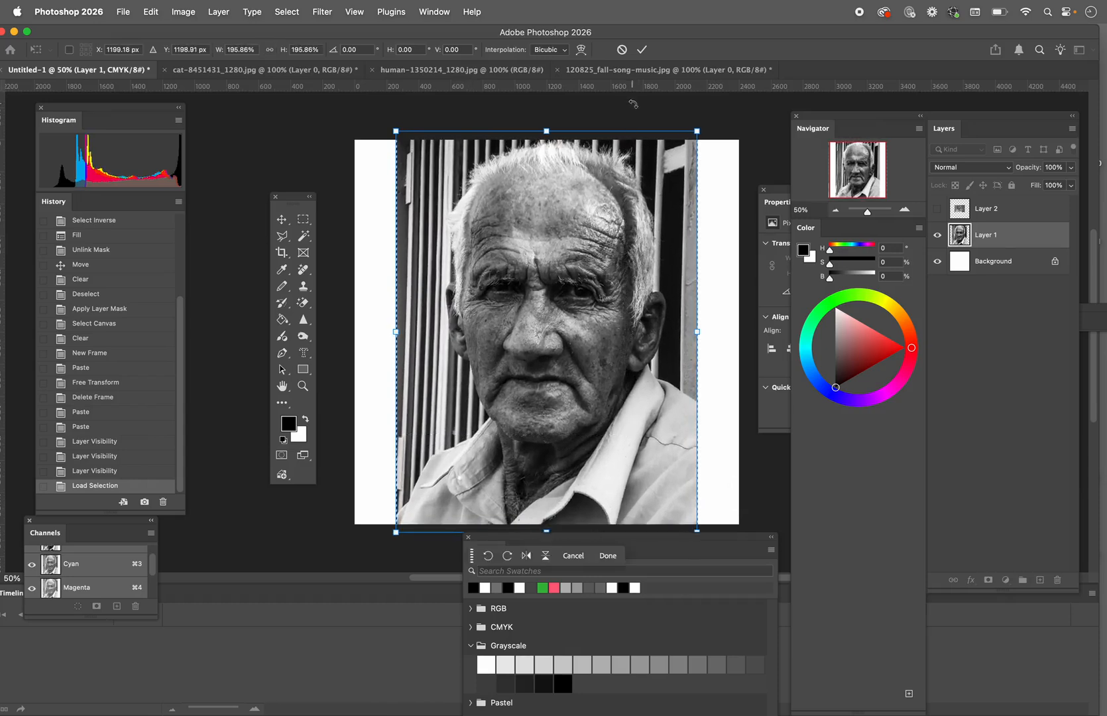
pyautogui.click(641, 49)
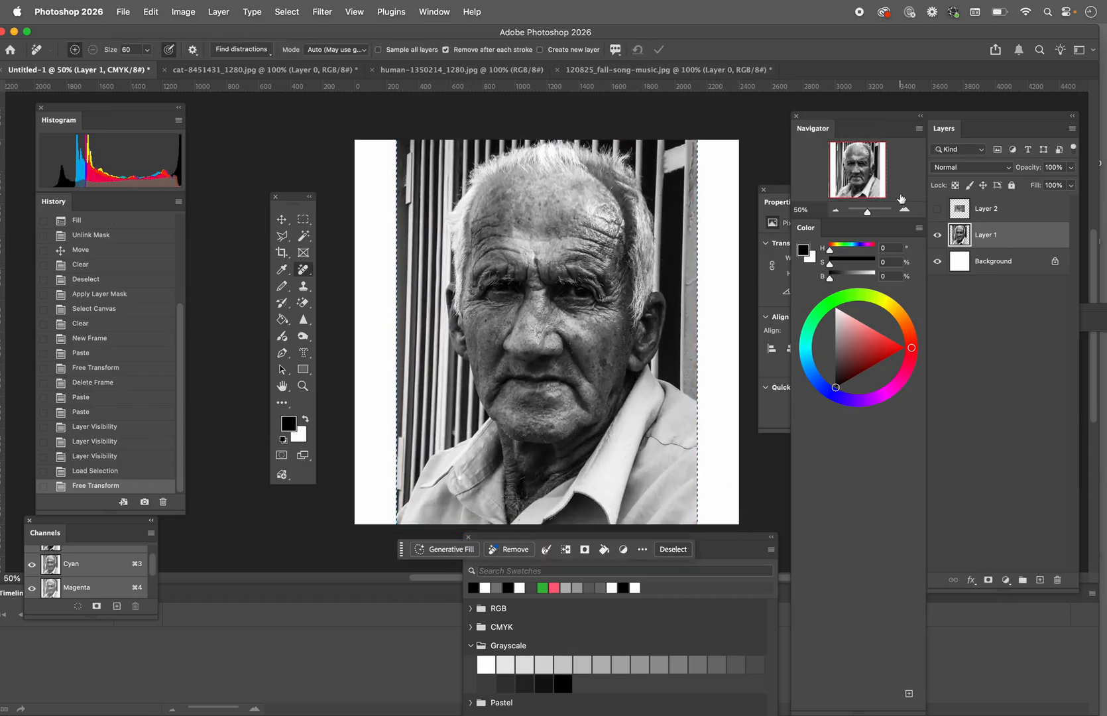
# Show Layer 2 and load the outline of its cat photo as a selection
pyautogui.click(932, 209)
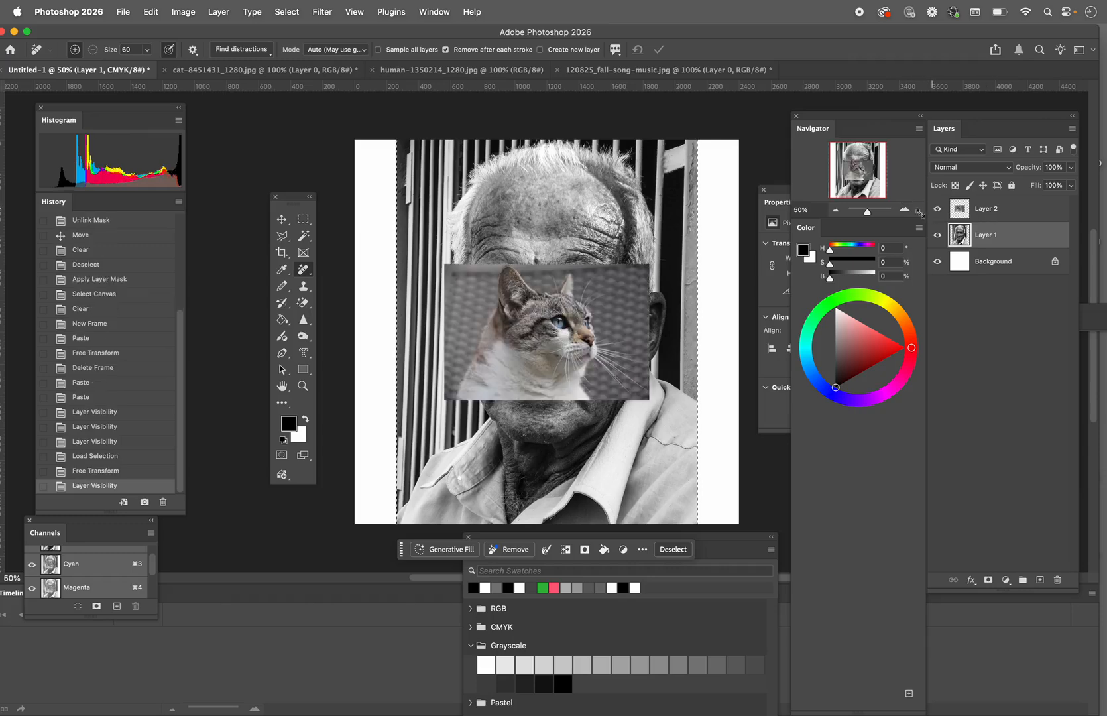
pyautogui.keyDown('super'); pyautogui.click(959, 211); pyautogui.keyUp('super')
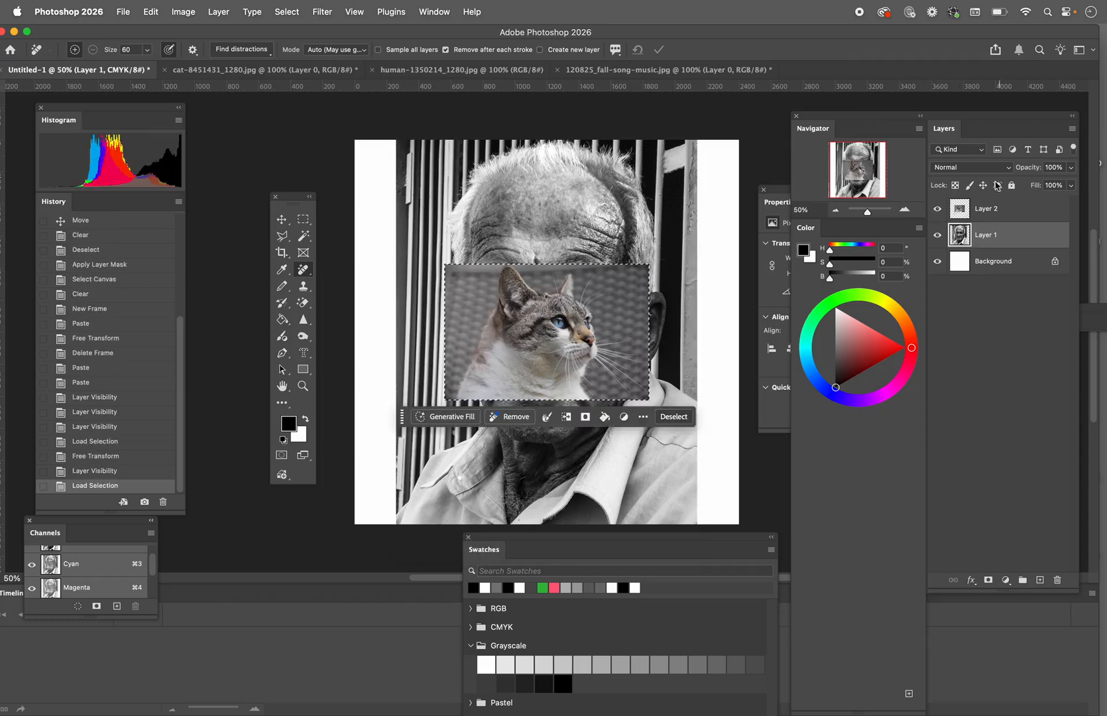
pyautogui.click(149, 12)
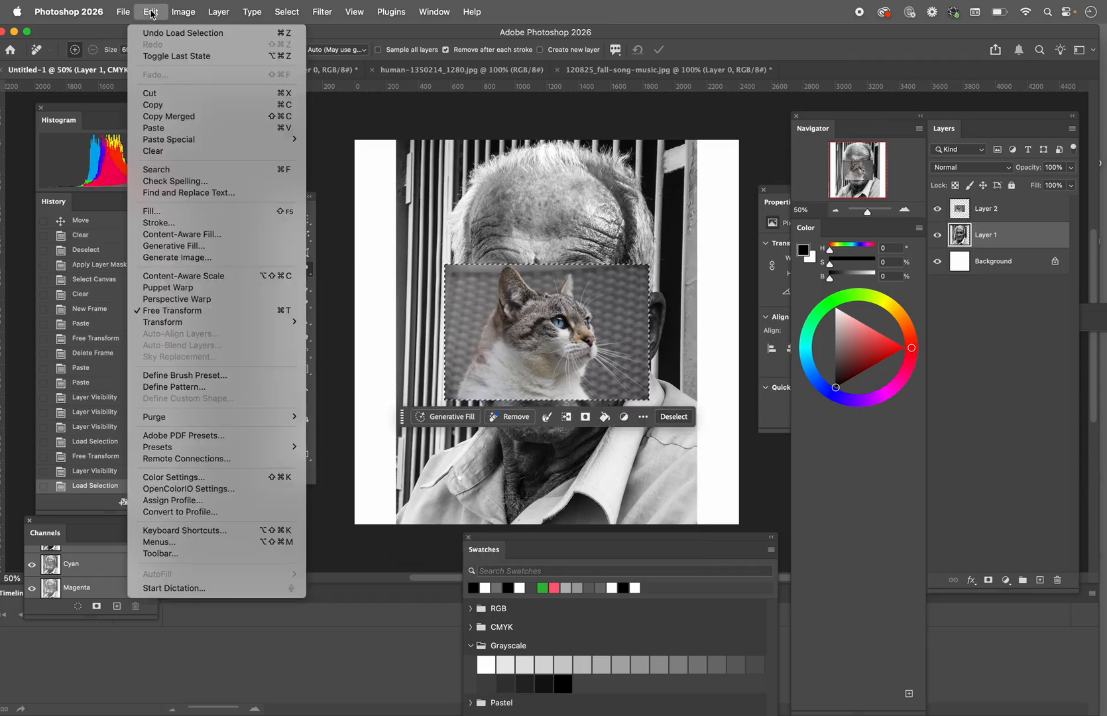
pyautogui.click(170, 312)
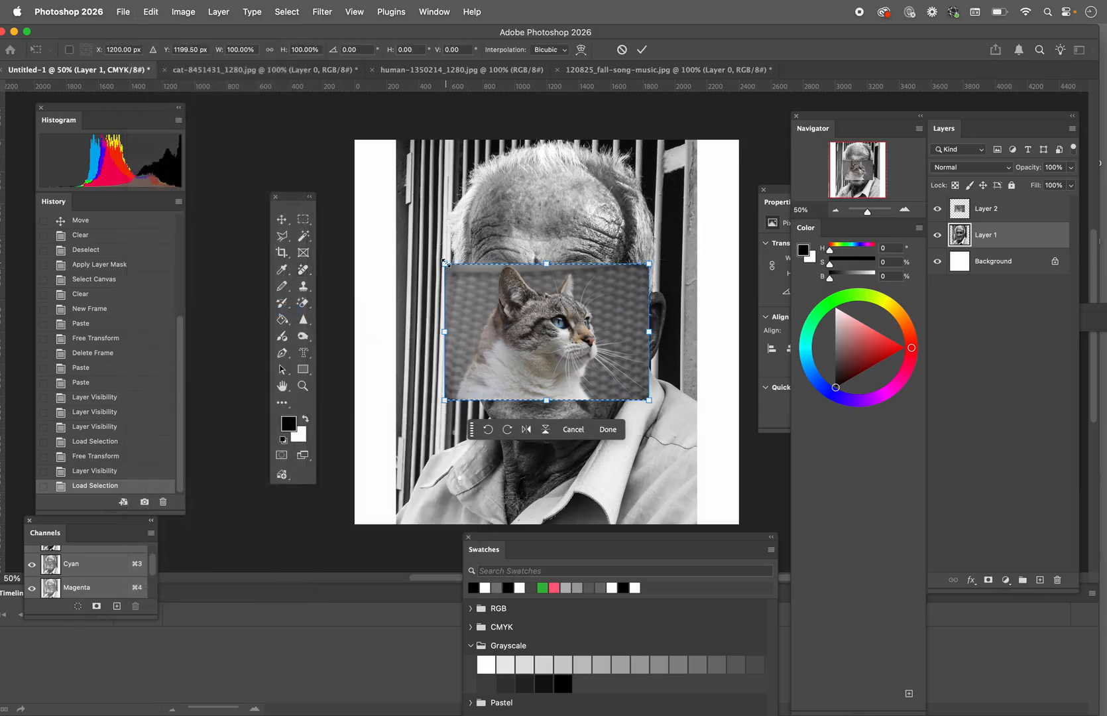
pyautogui.moveTo(445, 263); pyautogui.dragTo(347, 165)
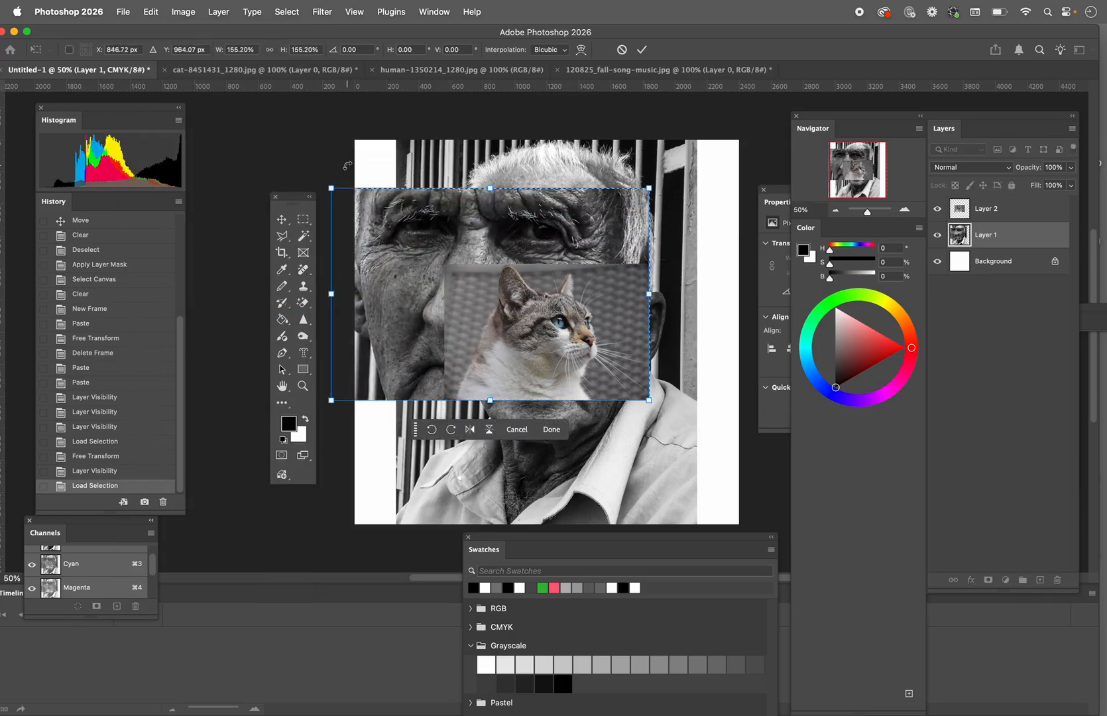
pyautogui.press('super+z')
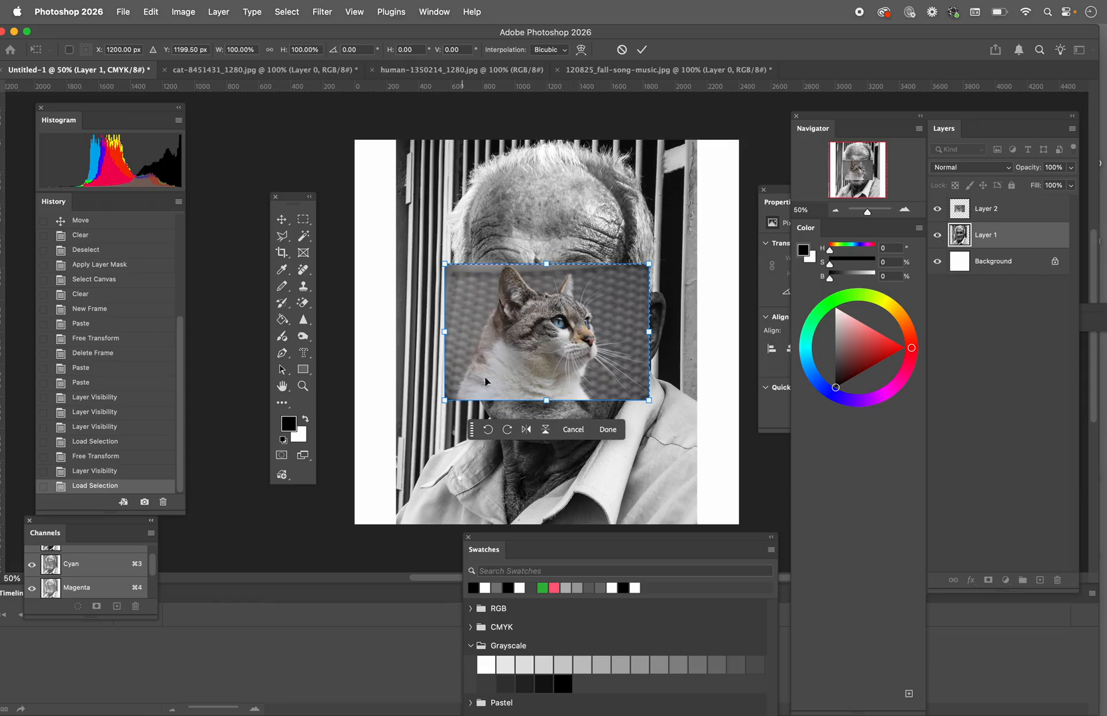
# Rename Layer 2 to "cat" and Layer 1 to "guy"
pyautogui.click(1005, 211)
pyautogui.doubleClick(984, 208)
pyautogui.write('cat')
pyautogui.press('Return')
pyautogui.doubleClick(986, 235)
pyautogui.write('guy')
pyautogui.press('Return')
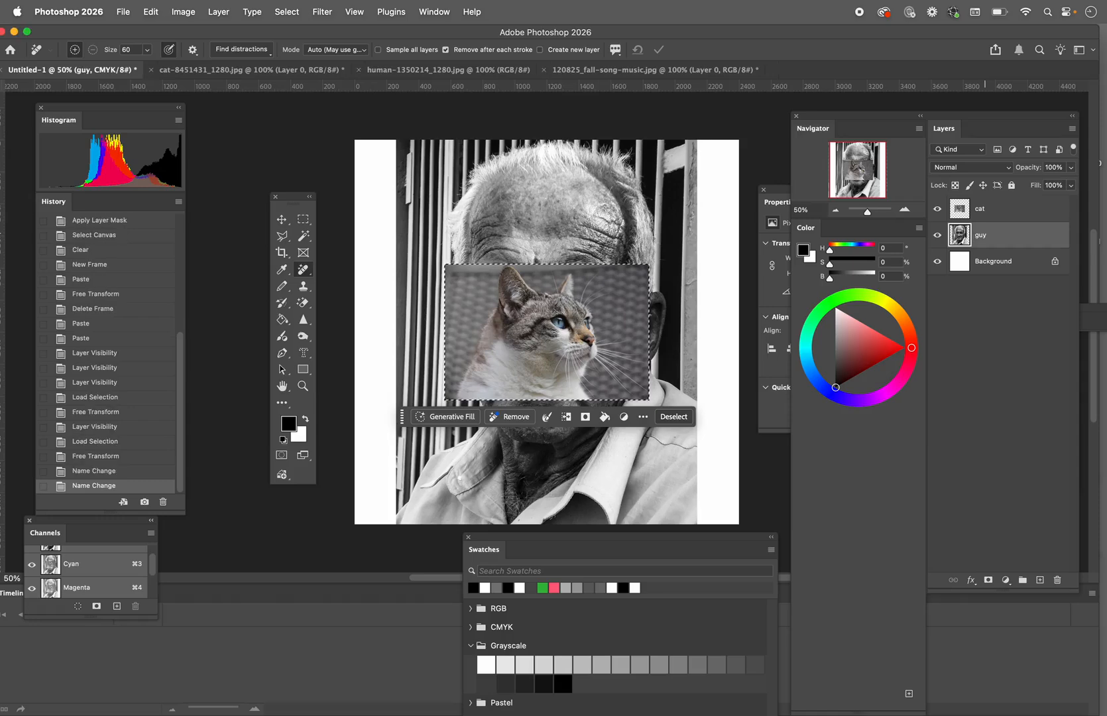
# Free Transform the cat layer to about 232% width and 291% height, position it to cover the whole canvas, and apply the change
pyautogui.click(994, 217)
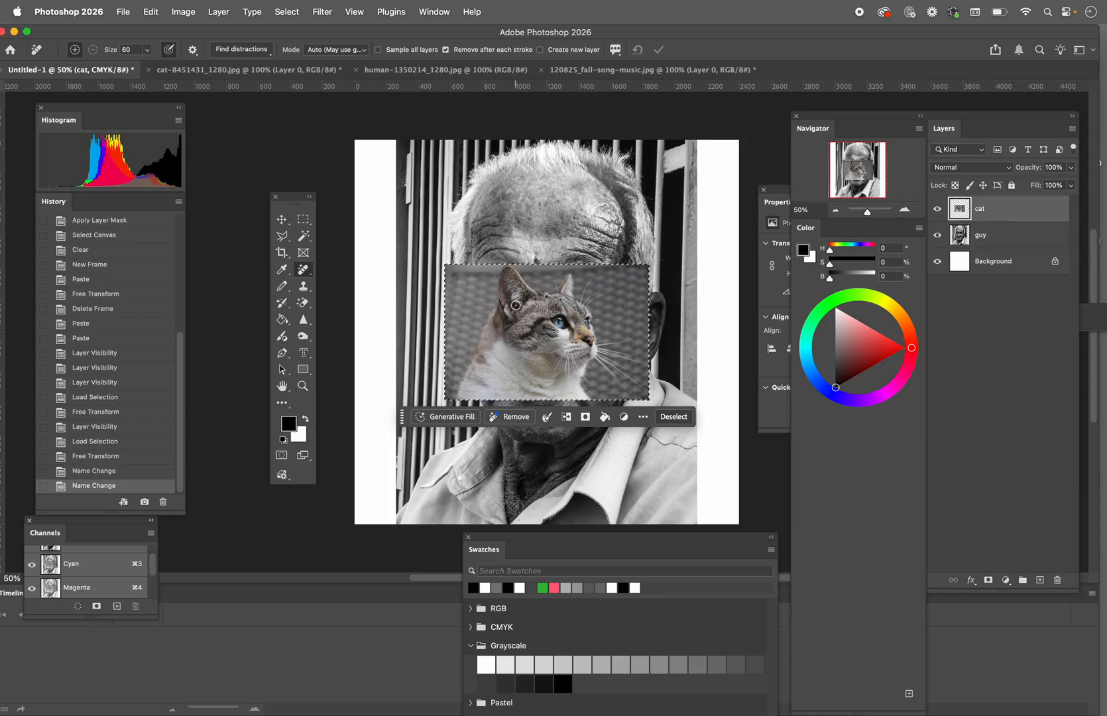
pyautogui.click(151, 12)
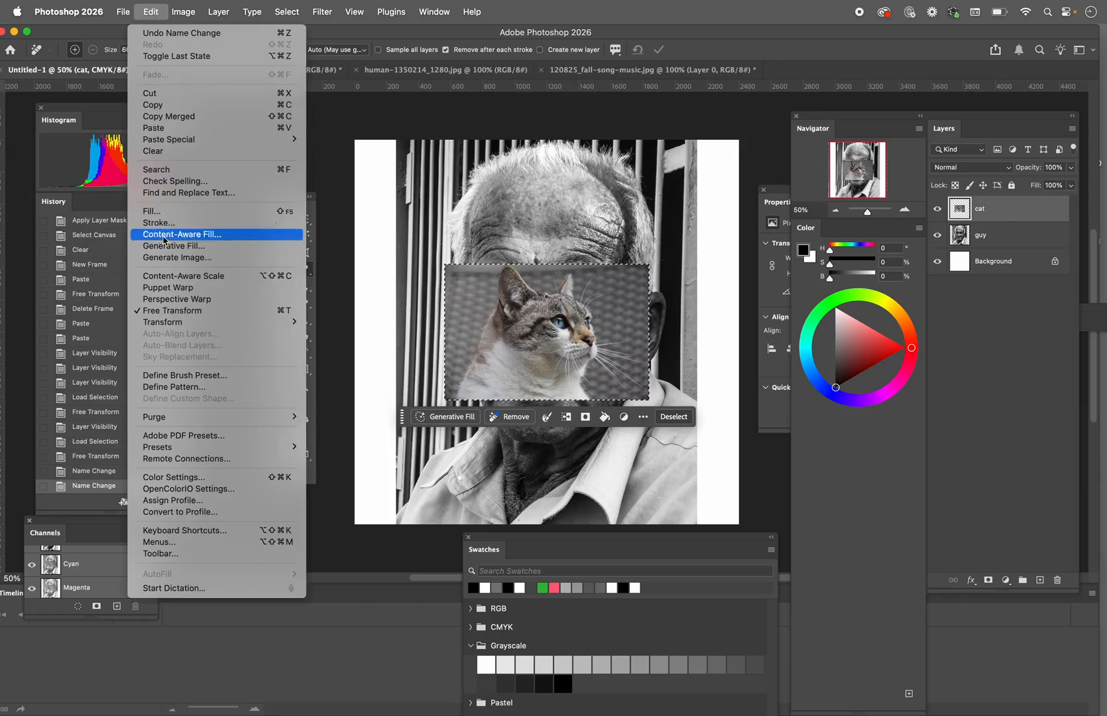
pyautogui.click(168, 310)
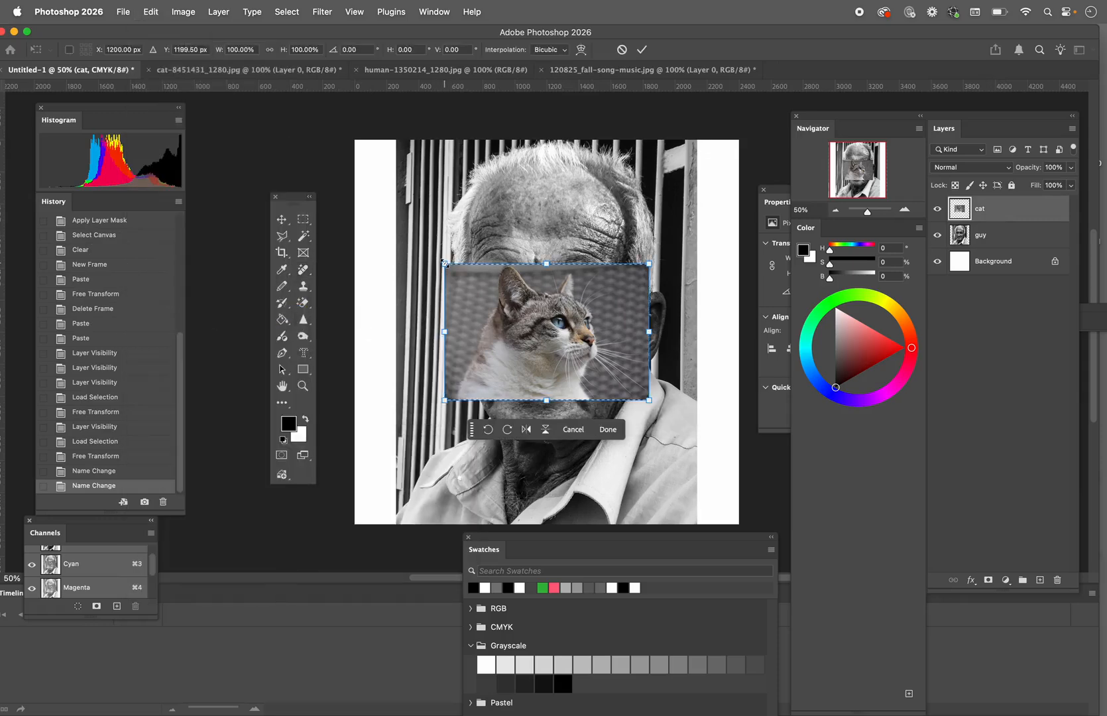
pyautogui.moveTo(445, 263); pyautogui.dragTo(343, 183)
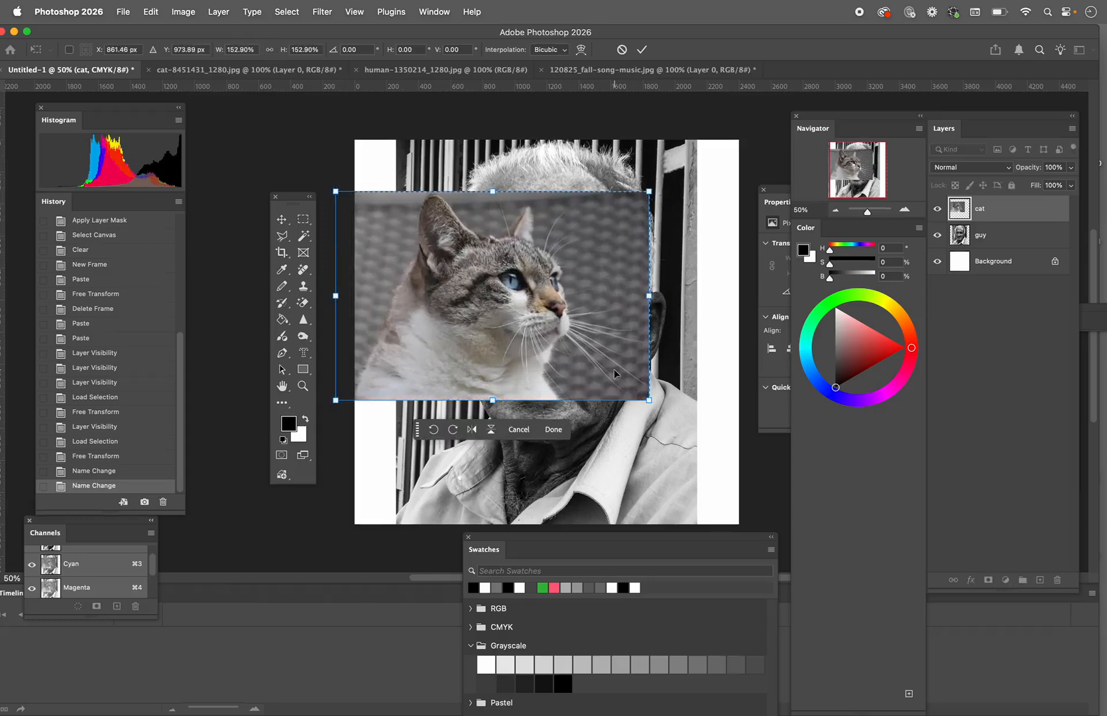
pyautogui.moveTo(650, 401); pyautogui.dragTo(832, 483)
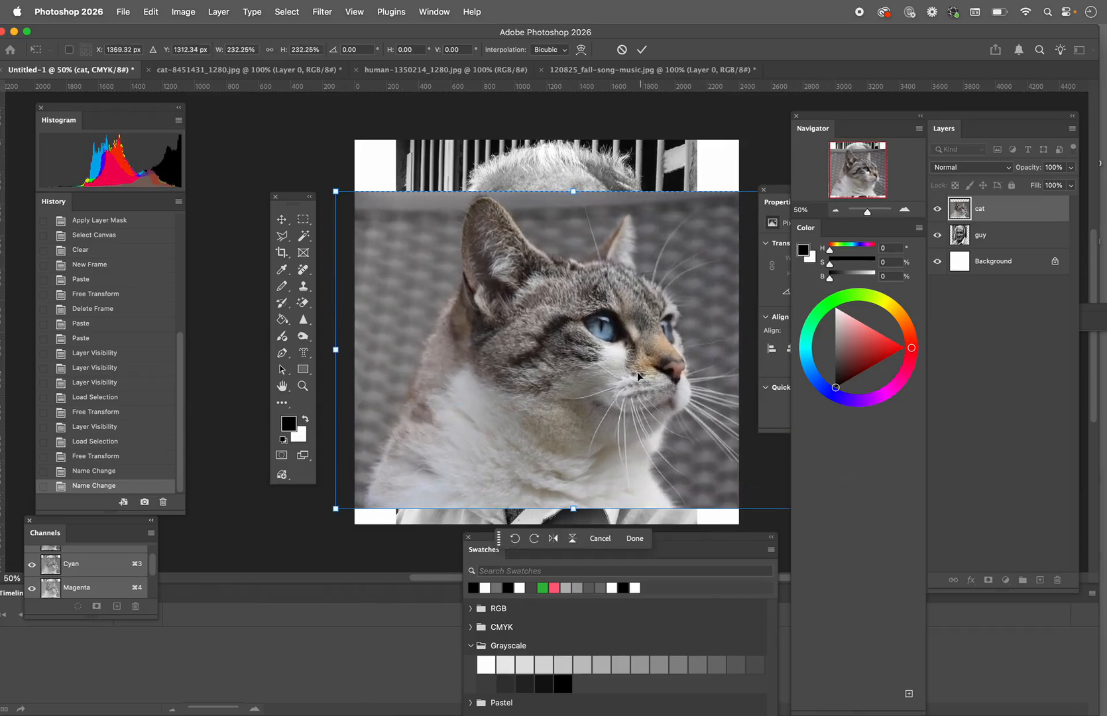
pyautogui.moveTo(616, 375); pyautogui.dragTo(594, 321)
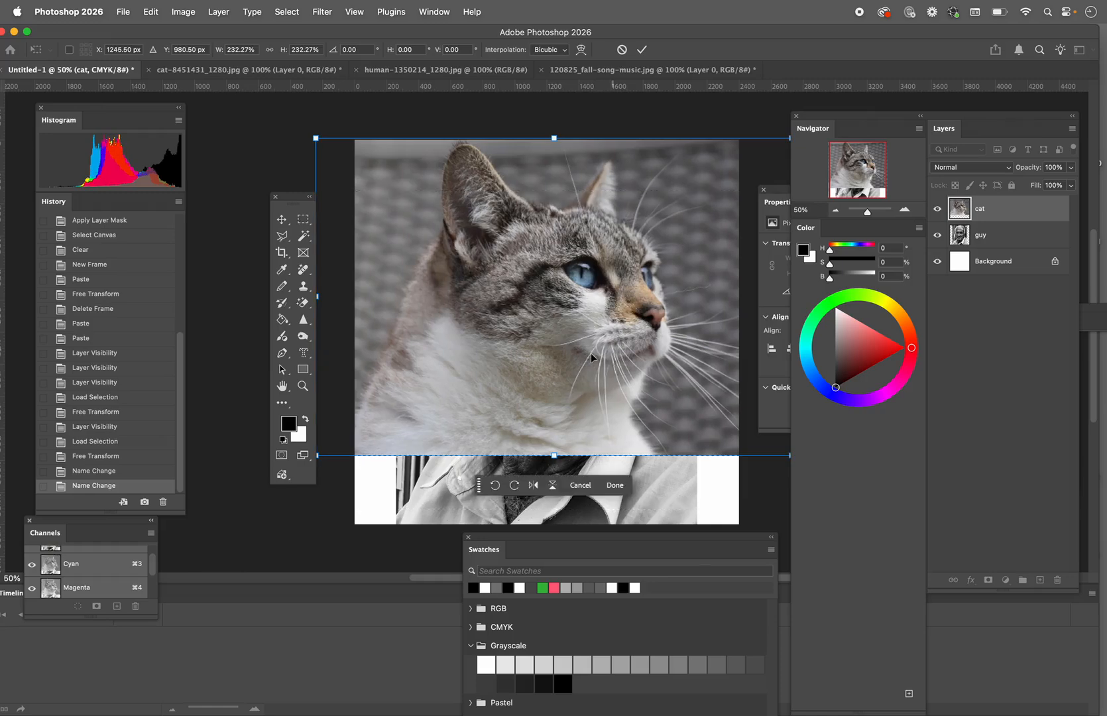
pyautogui.moveTo(554, 455); pyautogui.dragTo(556, 536)
pyautogui.moveTo(559, 372); pyautogui.dragTo(547, 368)
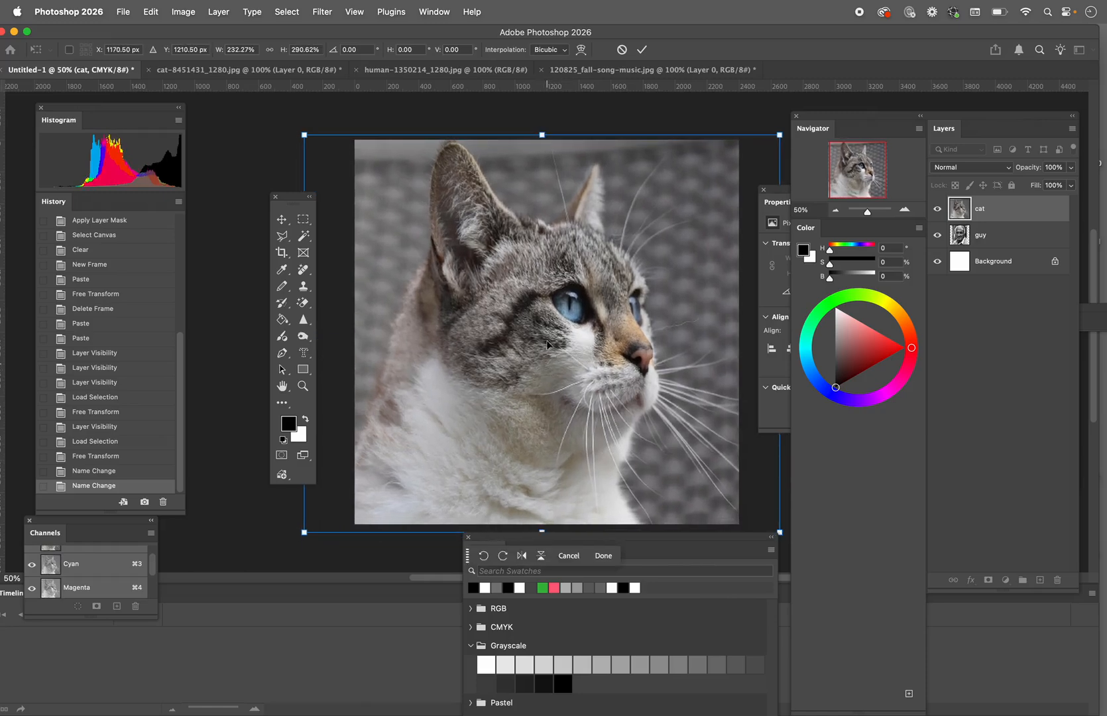
pyautogui.click(641, 51)
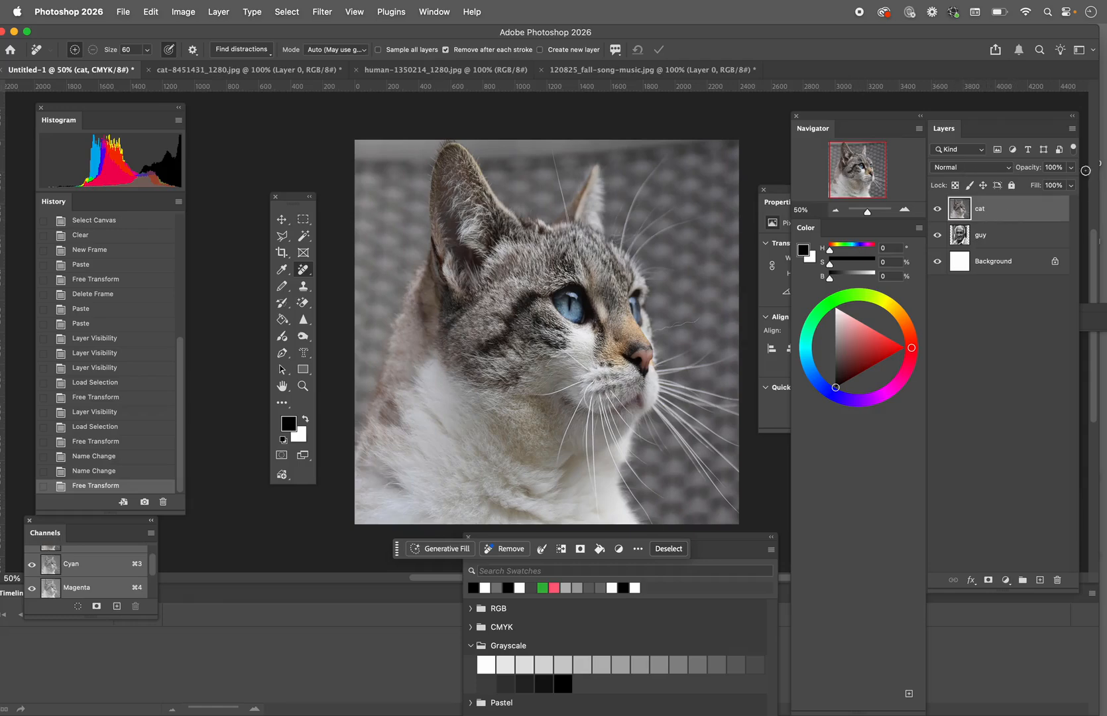
# Try out the cat layer's opacity adjustment and return it to 100%
pyautogui.click(1070, 186)
pyautogui.moveTo(1070, 190)
pyautogui.mouseDown()
pyautogui.moveTo(1034, 188)
pyautogui.moveTo(1070, 187)
pyautogui.mouseUp()
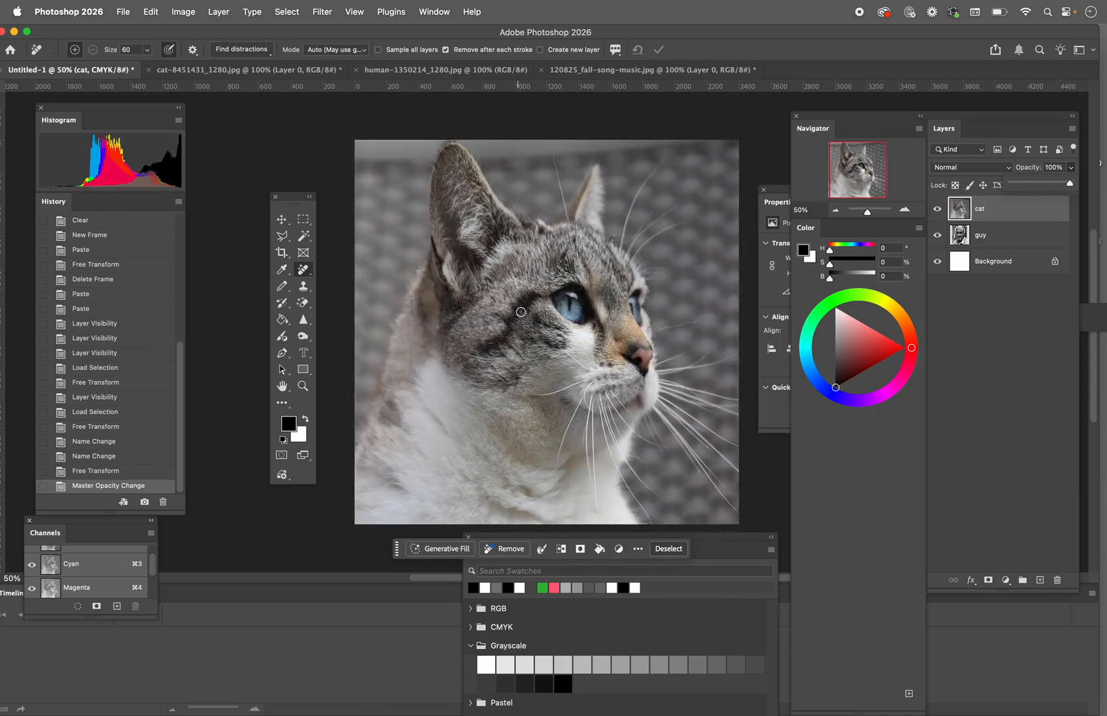
pyautogui.click(1009, 221)
# Add a layer mask to the cat layer
pyautogui.moveTo(848, 118); pyautogui.dragTo(785, 112)
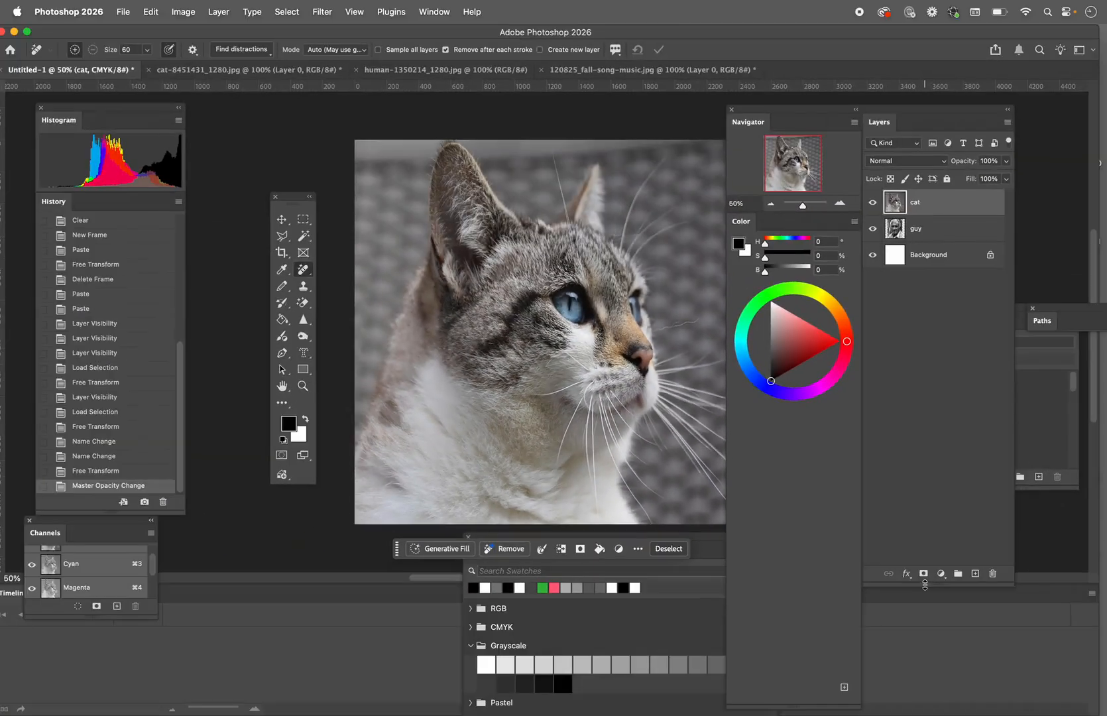
pyautogui.click(931, 604)
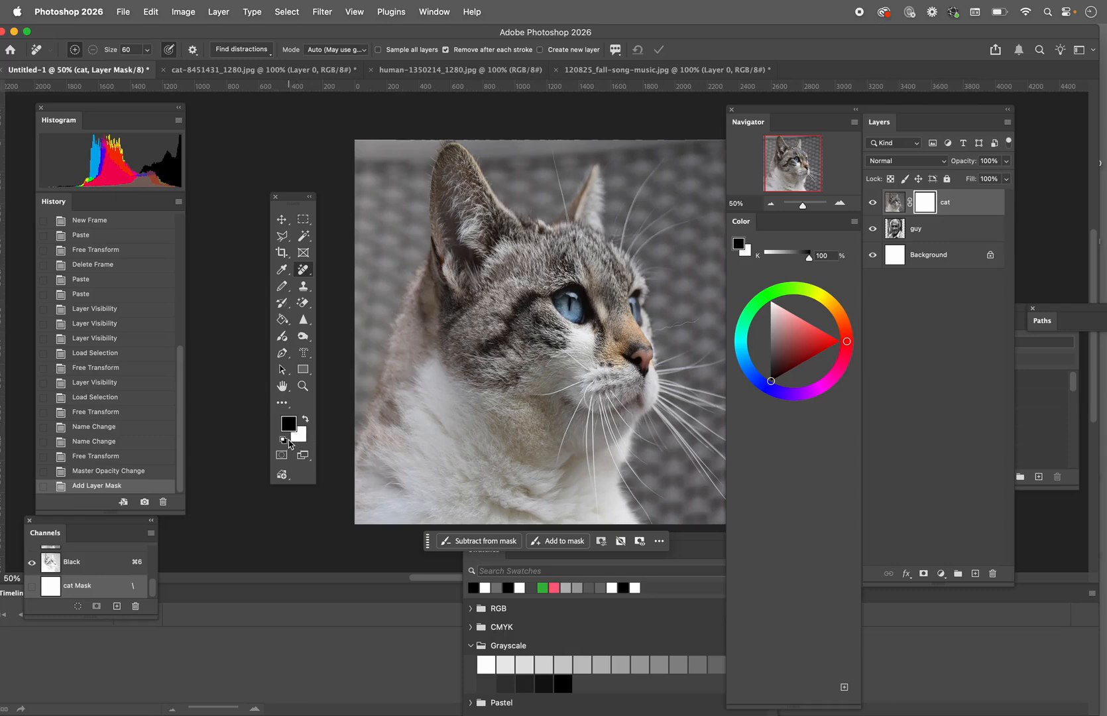
# Set up the Gradient tool as a linear classic gradient with the first Basics preset, fading from black to white
pyautogui.click(283, 321)
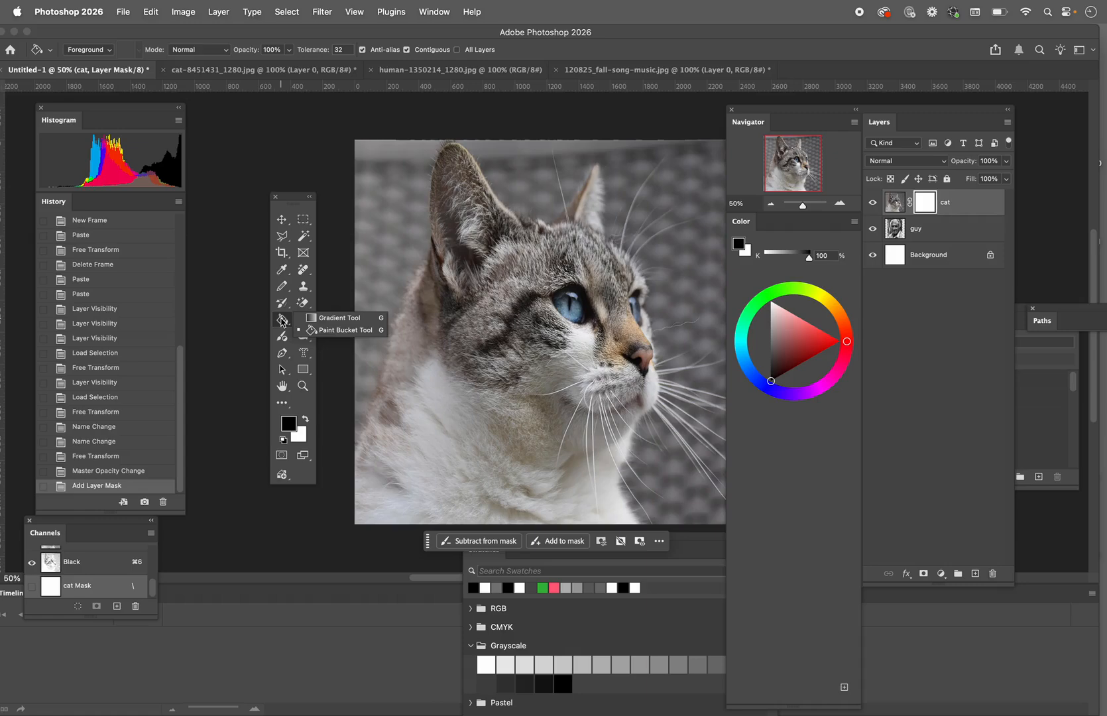
pyautogui.click(338, 318)
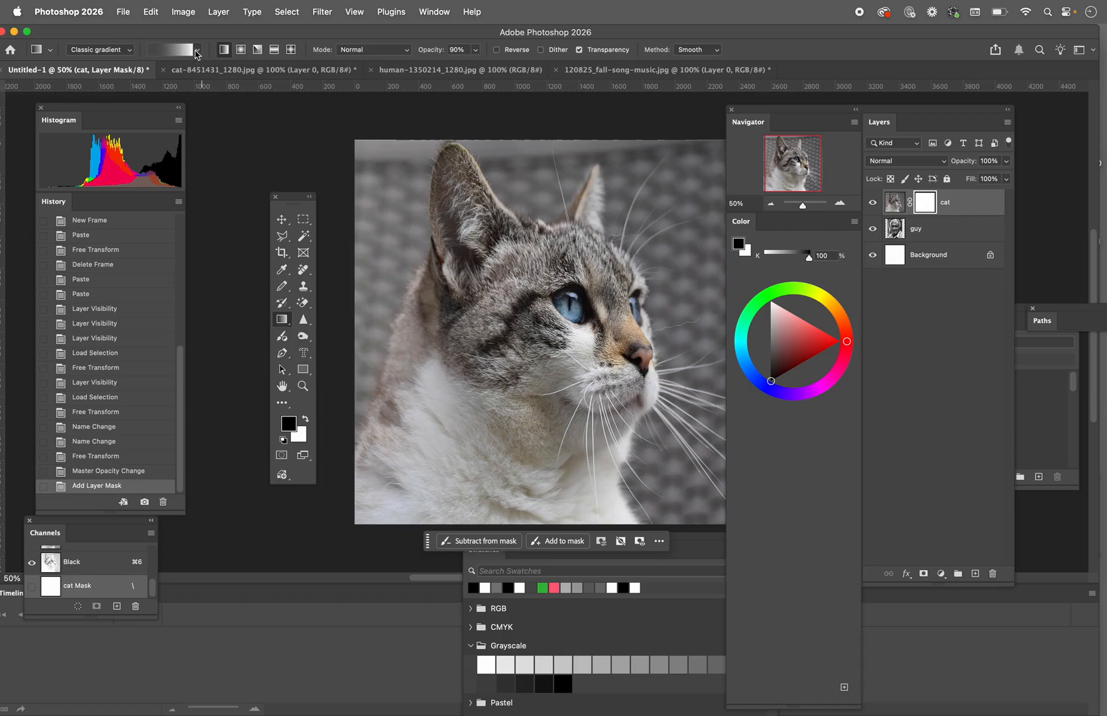
pyautogui.click(196, 51)
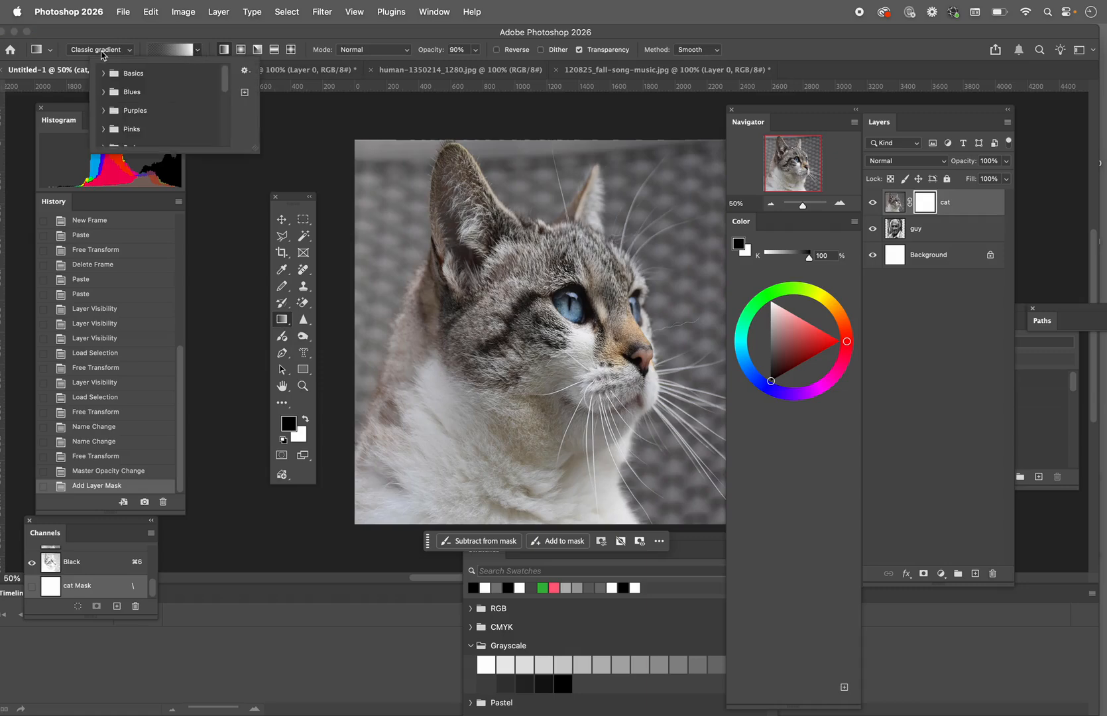
pyautogui.click(104, 74)
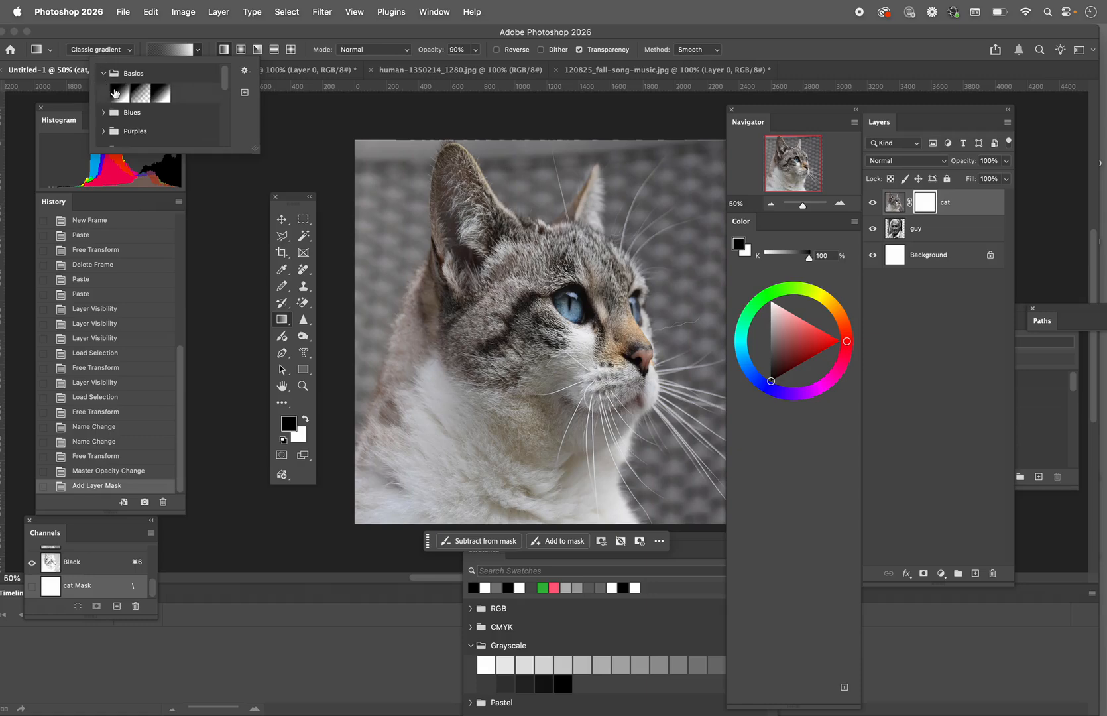
pyautogui.click(116, 93)
pyautogui.click(222, 51)
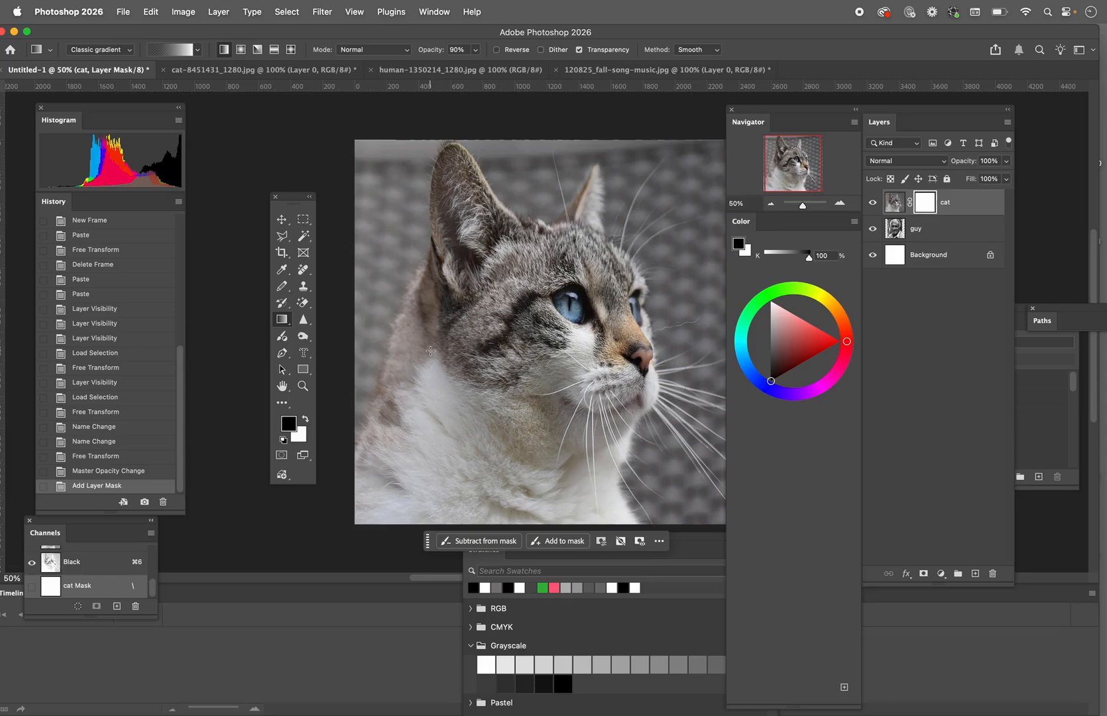
# Draw horizontal gradients of varying length and direction on the cat's mask, ending with one that keeps the cat left and the man right
pyautogui.moveTo(431, 351); pyautogui.dragTo(670, 352)
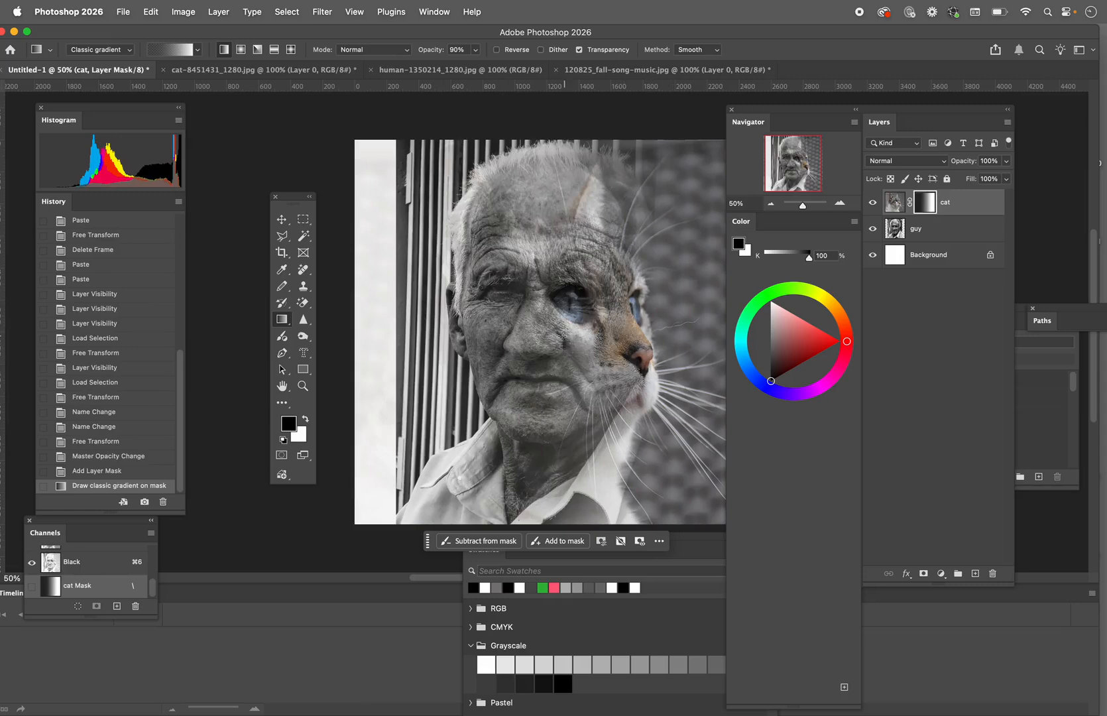
pyautogui.click(476, 332)
pyautogui.moveTo(609, 335); pyautogui.dragTo(609, 334)
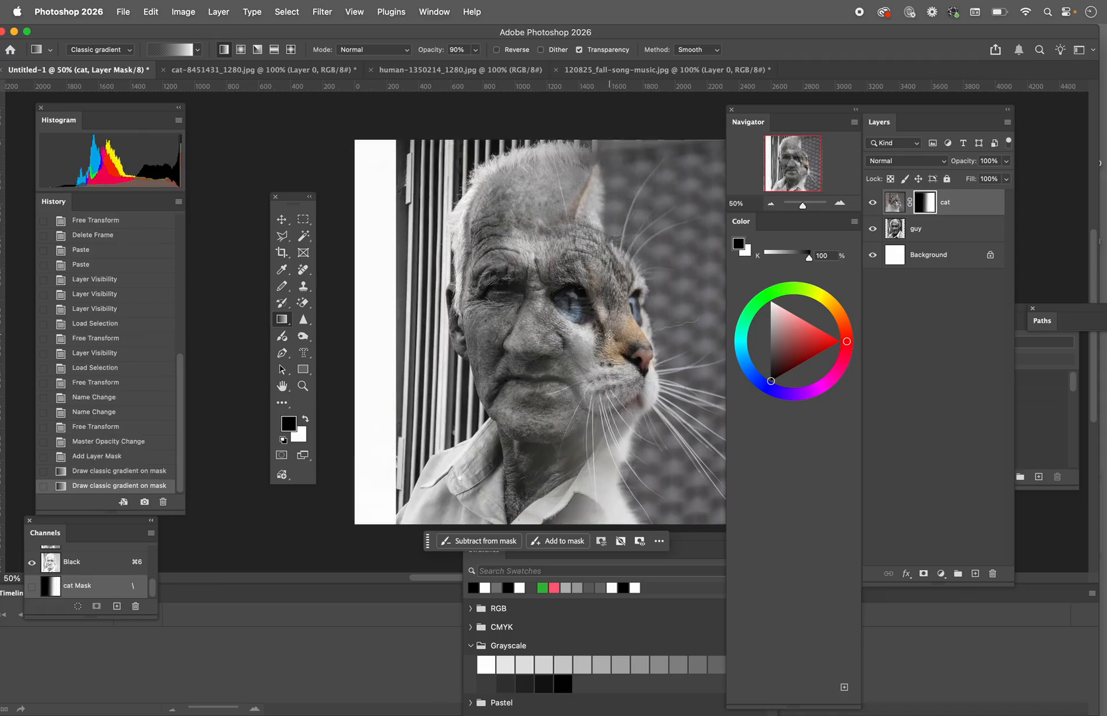
pyautogui.moveTo(466, 328); pyautogui.dragTo(553, 328)
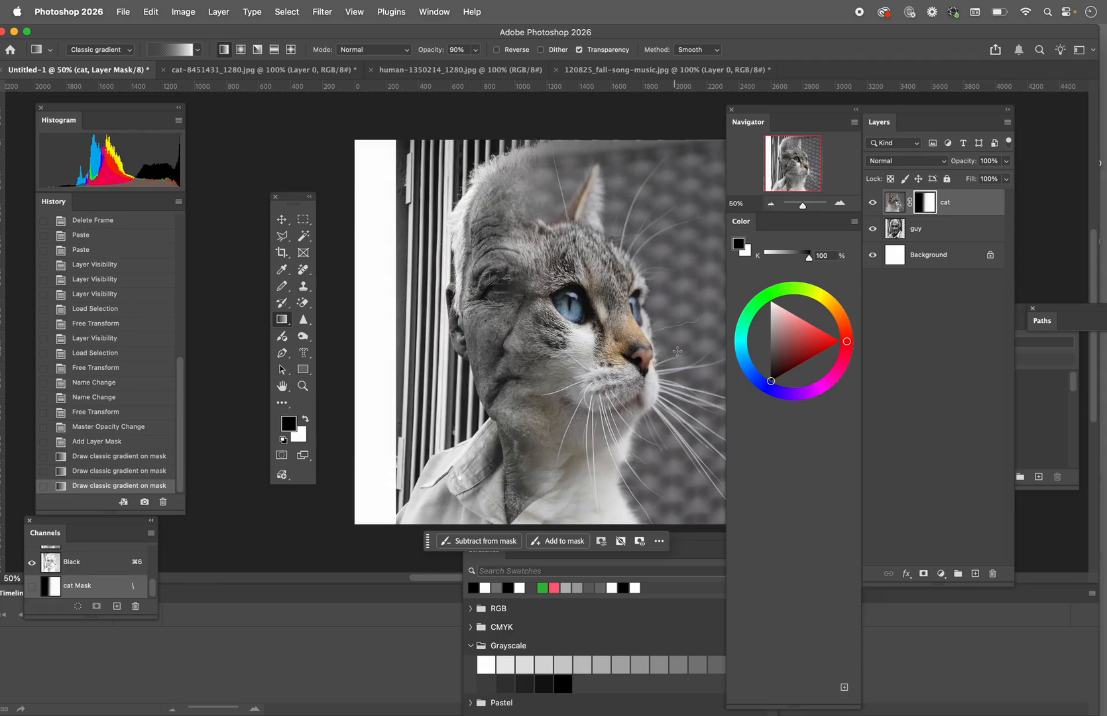
pyautogui.moveTo(691, 341); pyautogui.dragTo(495, 337)
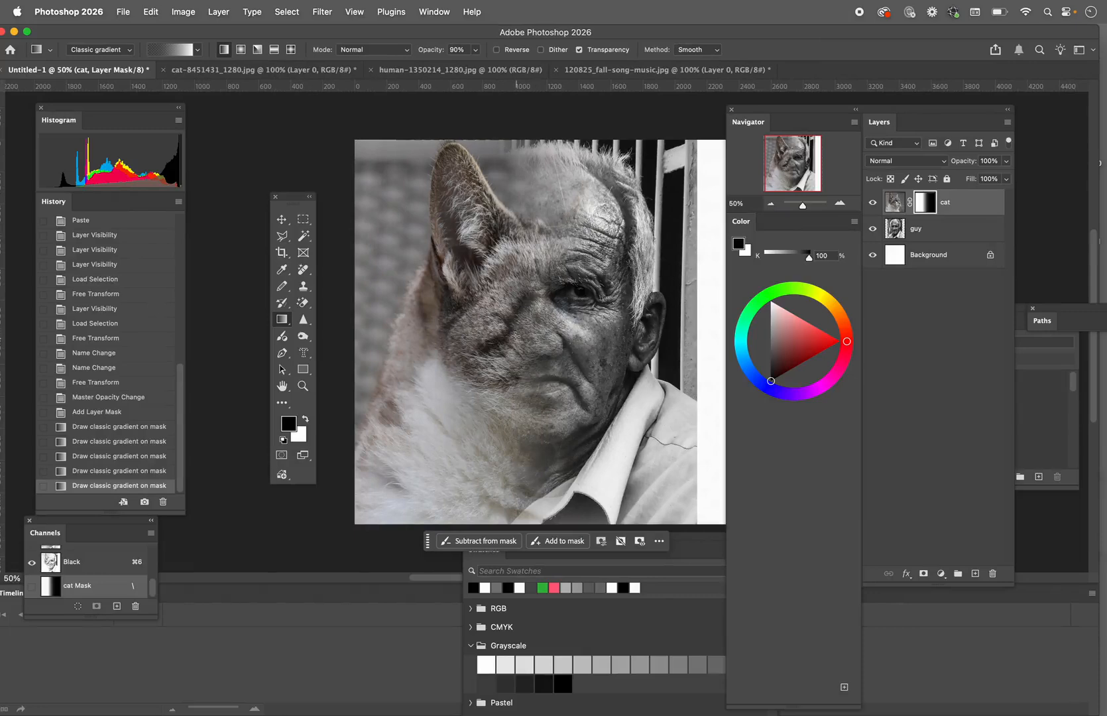
# Examine the blend between the cat's fur and the man's nose and cheek up close
pyautogui.click(303, 385)
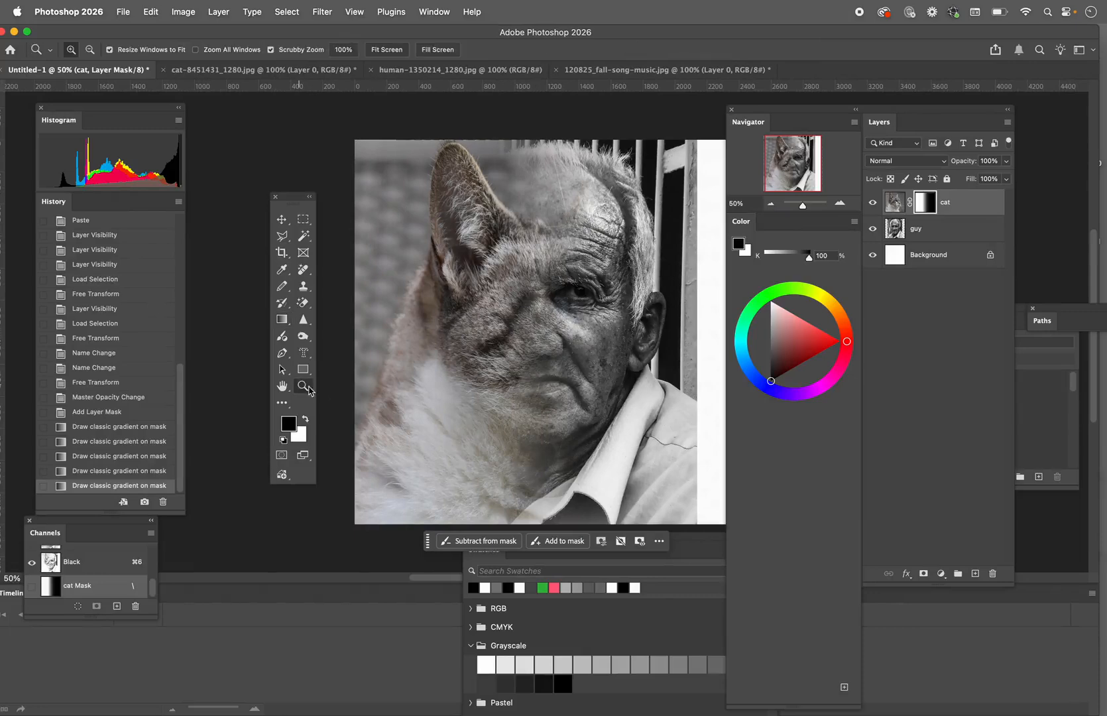
pyautogui.click(530, 336)
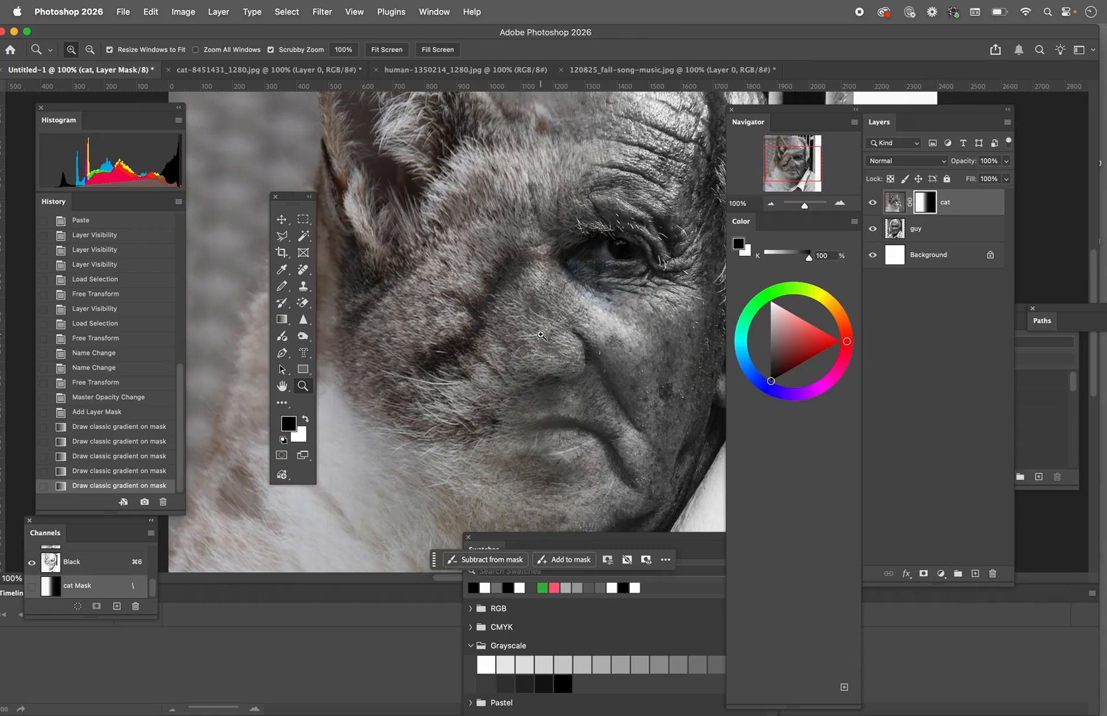
pyautogui.click(541, 335)
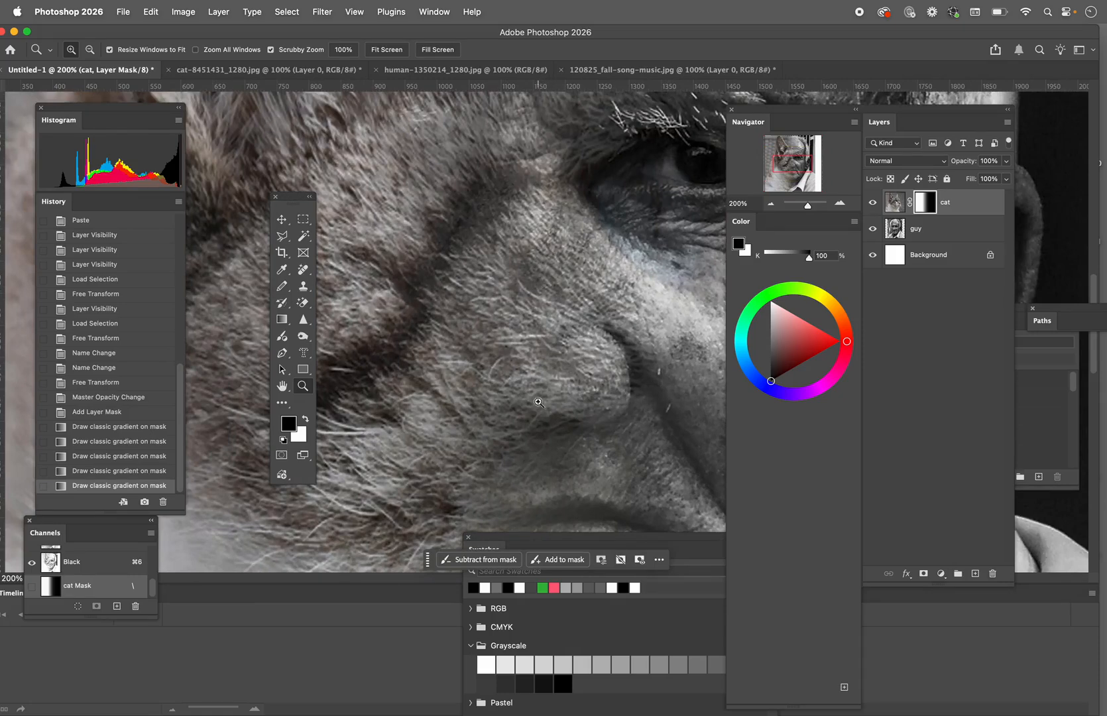
pyautogui.keyDown('alt'); pyautogui.click(529, 298); pyautogui.keyUp('alt')
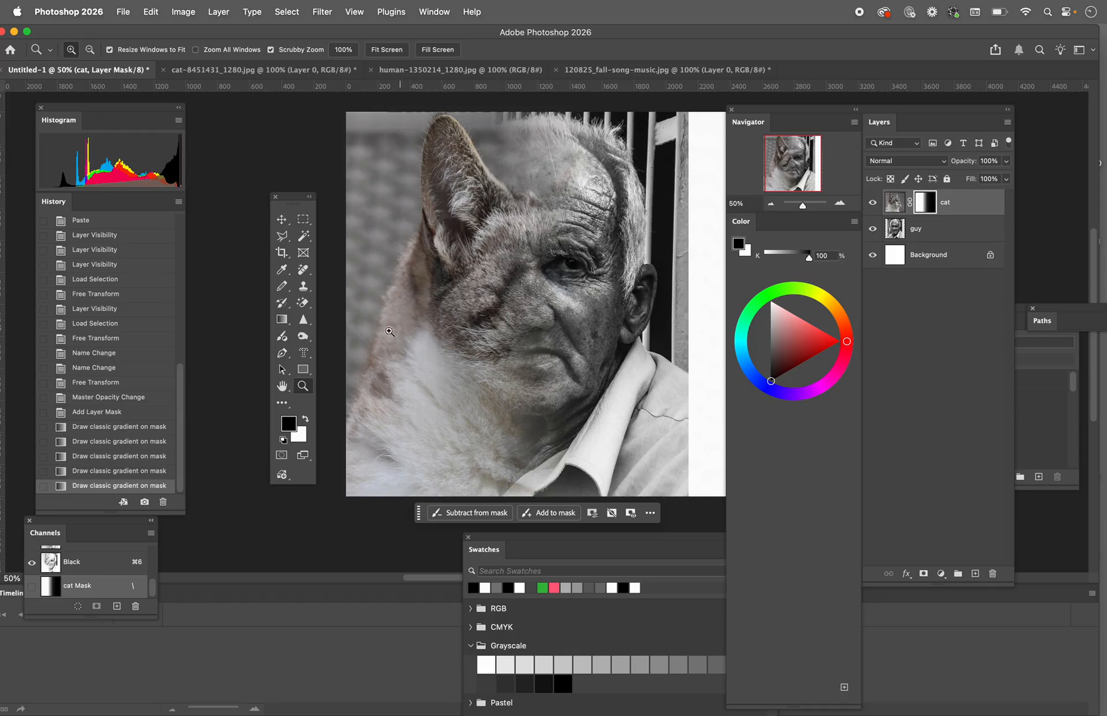
# Switch to the Brush tool and choose the Soft Round brush from General Brushes
pyautogui.click(283, 286)
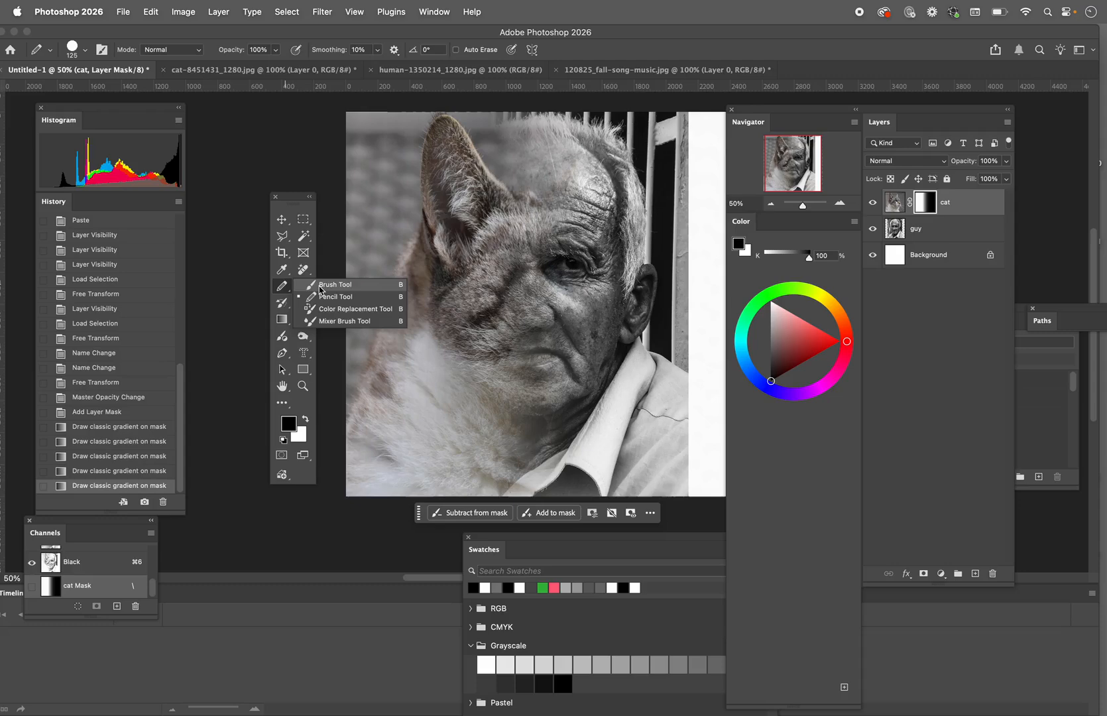
pyautogui.click(313, 286)
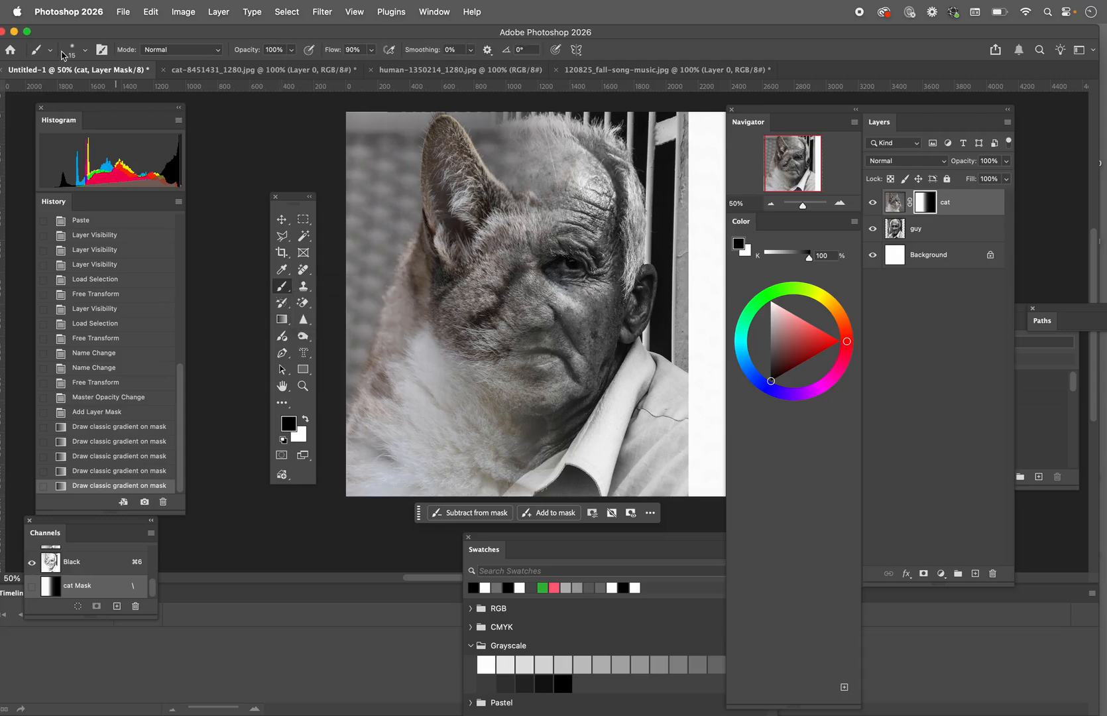
pyautogui.click(85, 51)
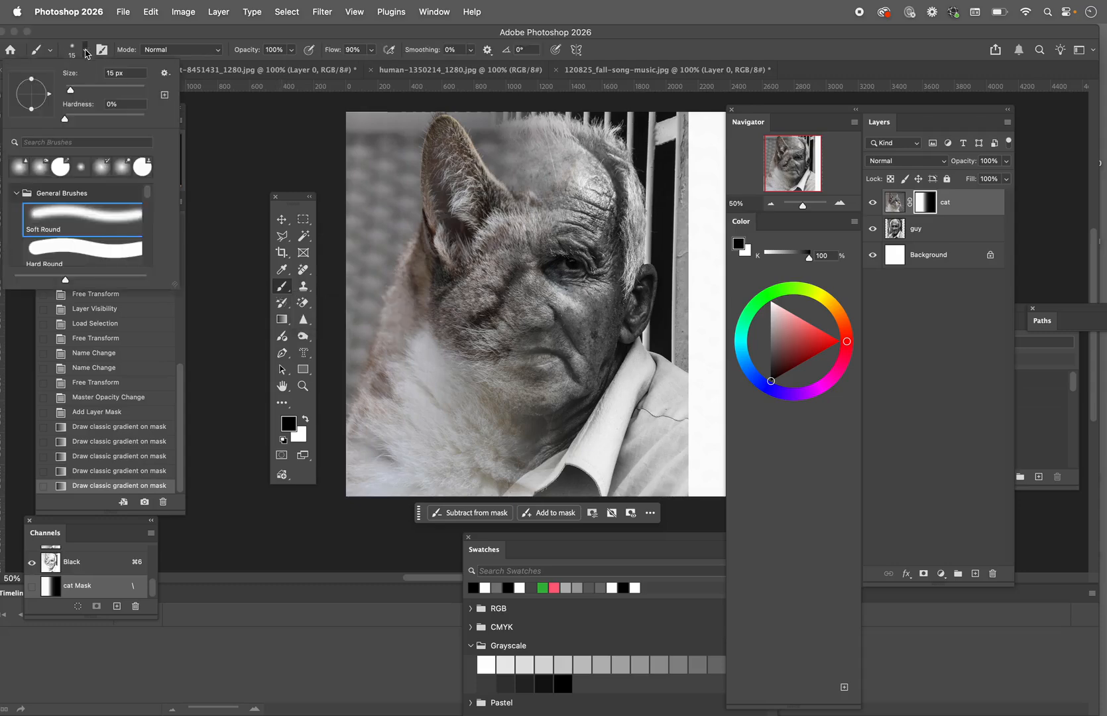
pyautogui.click(55, 212)
pyautogui.doubleClick(55, 214)
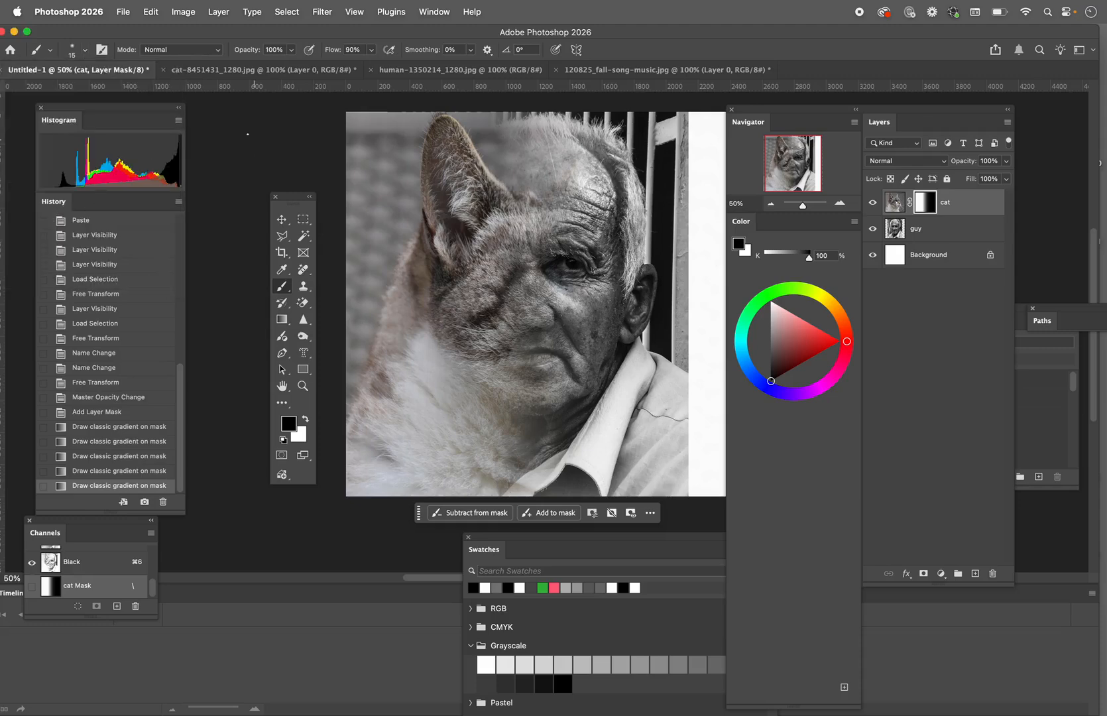
# Enlarge the Soft Round brush to 500 px
pyautogui.click(84, 50)
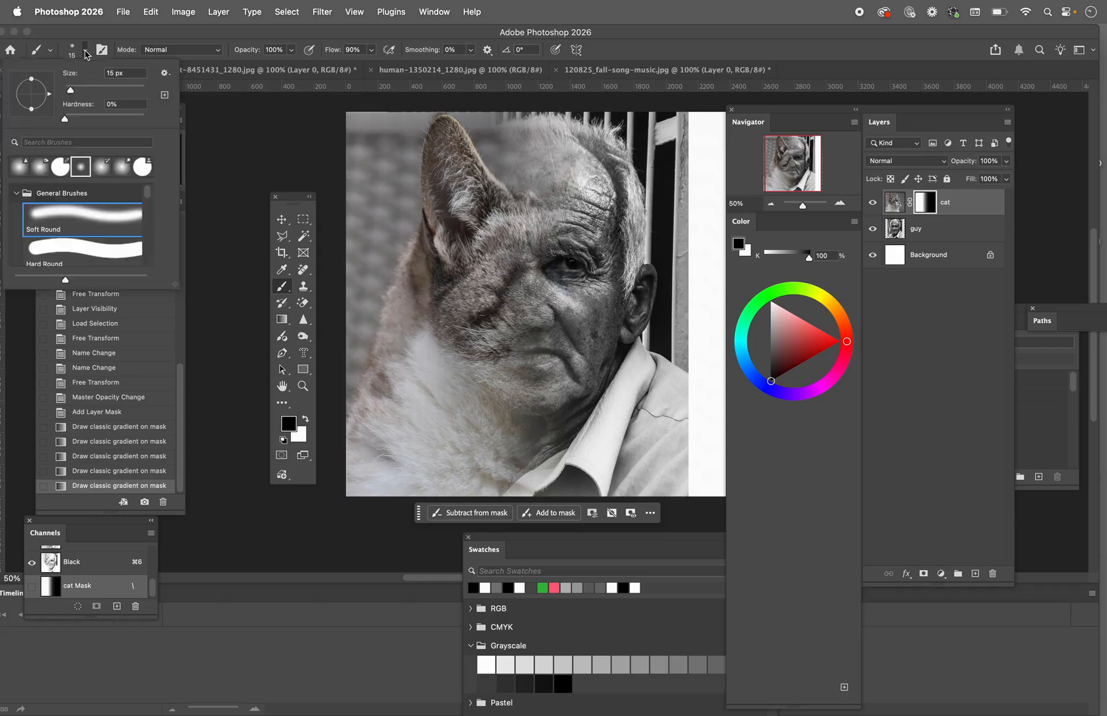
pyautogui.moveTo(69, 88); pyautogui.dragTo(79, 89)
pyautogui.press('Return')
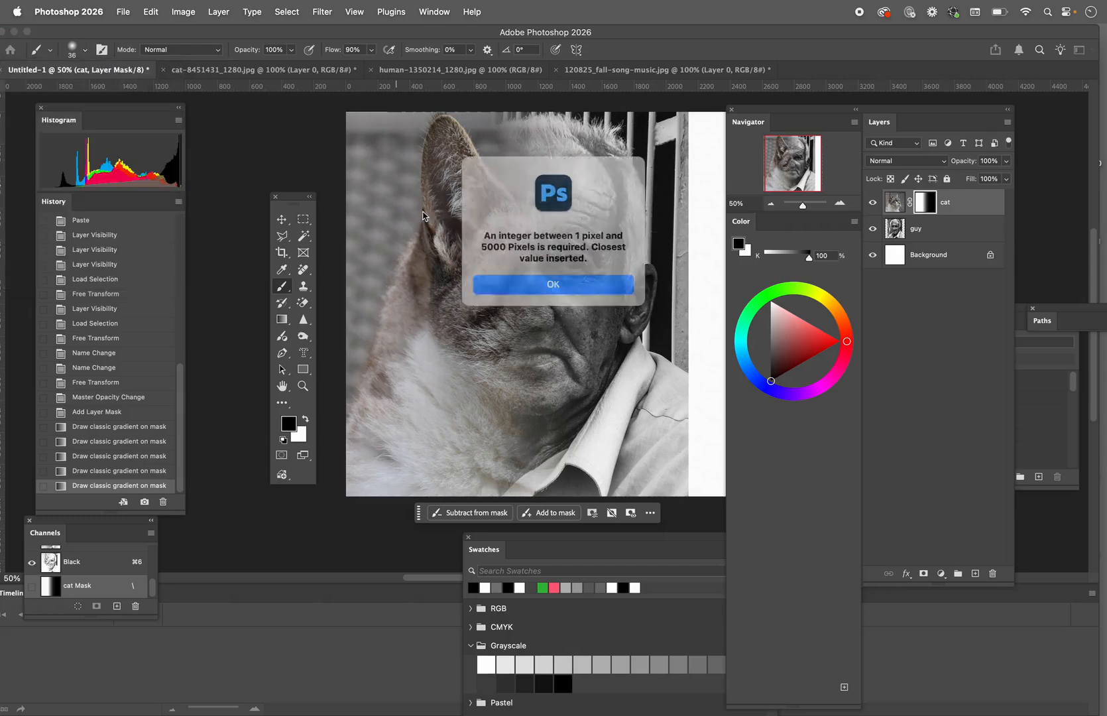
pyautogui.click(498, 286)
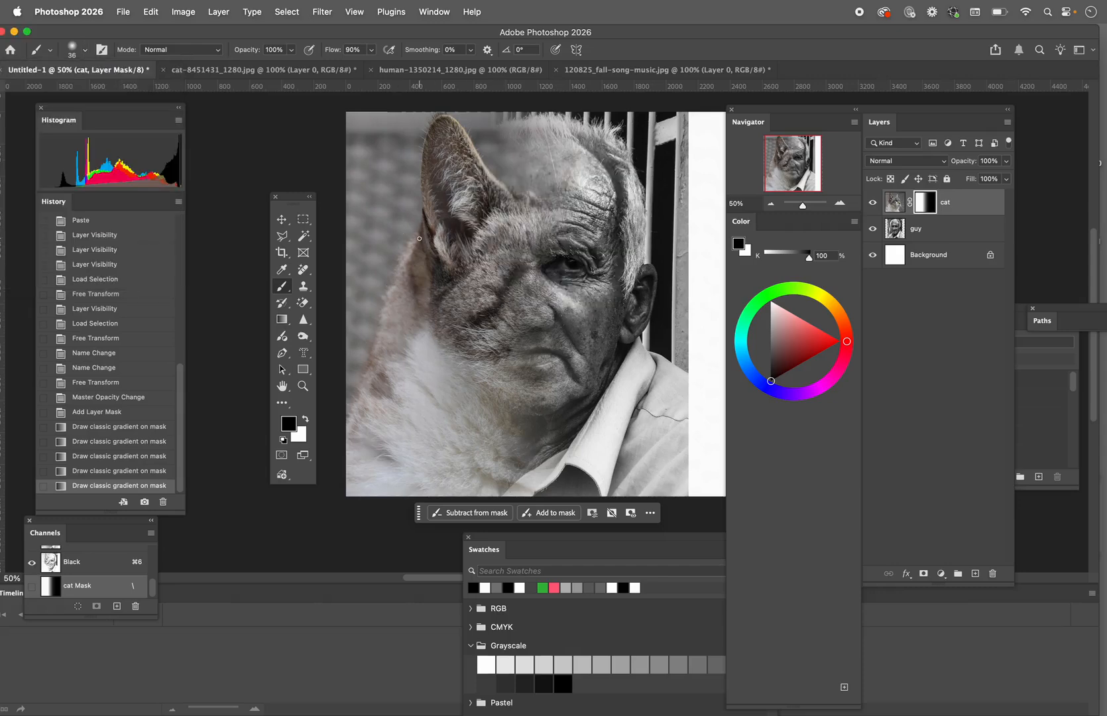
pyautogui.press(']')
pyautogui.press(']')
pyautogui.press(']')
pyautogui.press(']')
pyautogui.press(']')
pyautogui.press(']')
pyautogui.press(']')
# Set the foreground color to white (#ffffff) and return to the Brush tool
pyautogui.click(288, 424)
pyautogui.moveTo(391, 418); pyautogui.dragTo(358, 378)
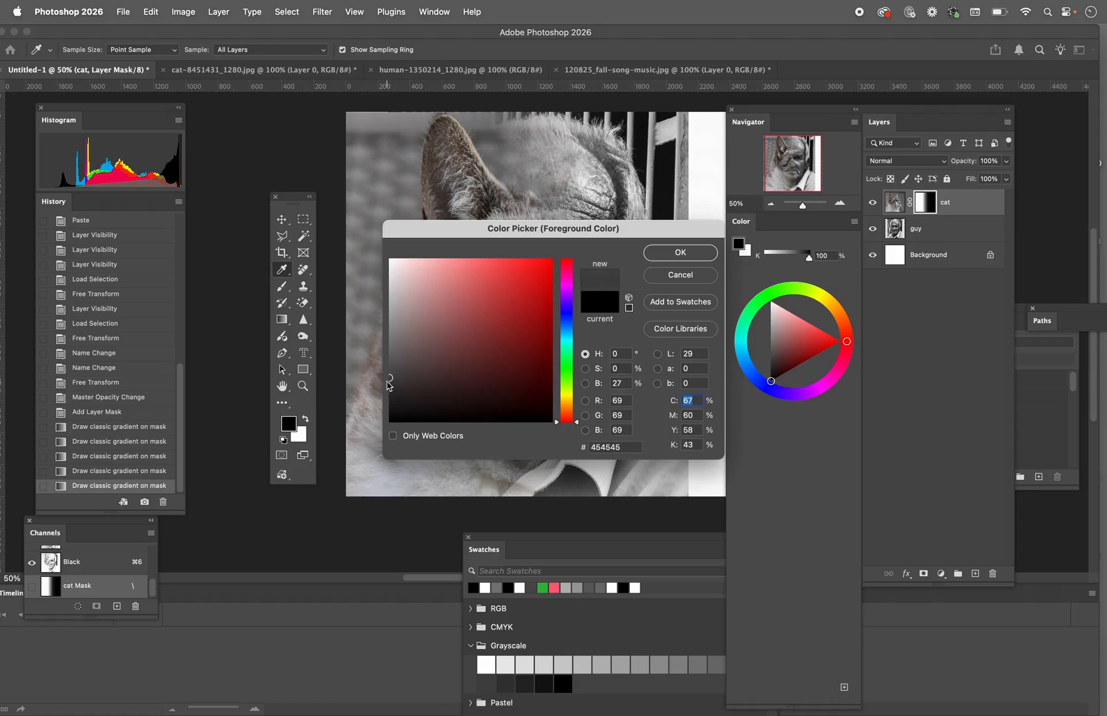
pyautogui.moveTo(390, 386); pyautogui.dragTo(365, 252)
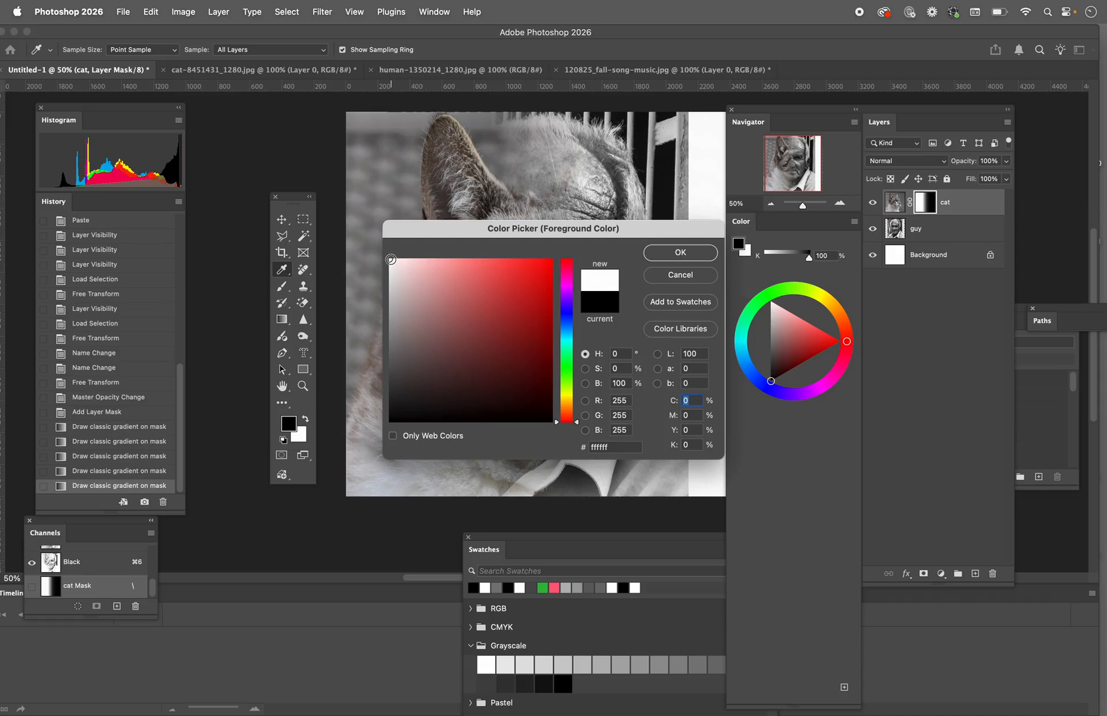
pyautogui.click(662, 253)
pyautogui.press('b')
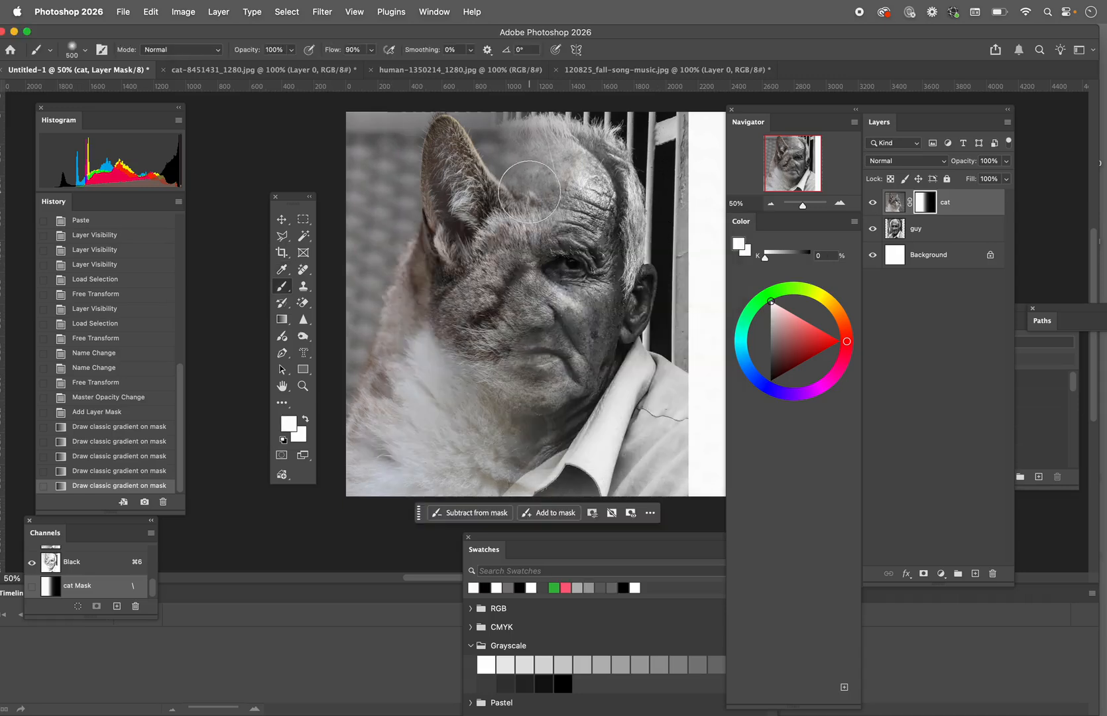
# Reduce the brush to 250 px and paint white on the cat's mask over the man's upper head to reveal the cat's second ear
pyautogui.press('[')
pyautogui.press('[')
pyautogui.press('[')
pyautogui.moveTo(536, 181)
pyautogui.mouseDown()
pyautogui.moveTo(517, 156)
pyautogui.moveTo(518, 175)
pyautogui.moveTo(509, 159)
pyautogui.moveTo(534, 149)
pyautogui.moveTo(505, 147)
pyautogui.moveTo(510, 171)
pyautogui.moveTo(499, 154)
pyautogui.moveTo(522, 137)
pyautogui.moveTo(497, 136)
pyautogui.moveTo(536, 137)
pyautogui.moveTo(535, 184)
pyautogui.moveTo(559, 179)
pyautogui.moveTo(534, 130)
pyautogui.moveTo(566, 164)
pyautogui.moveTo(563, 181)
pyautogui.moveTo(511, 161)
pyautogui.moveTo(535, 170)
pyautogui.moveTo(576, 149)
pyautogui.moveTo(565, 187)
pyautogui.moveTo(588, 150)
pyautogui.moveTo(594, 181)
pyautogui.moveTo(575, 189)
pyautogui.moveTo(584, 196)
pyautogui.moveTo(598, 186)
pyautogui.moveTo(581, 142)
pyautogui.moveTo(597, 179)
pyautogui.moveTo(589, 192)
pyautogui.moveTo(554, 180)
pyautogui.moveTo(547, 193)
pyautogui.moveTo(557, 189)
pyautogui.moveTo(539, 176)
pyautogui.moveTo(545, 163)
pyautogui.moveTo(573, 150)
pyautogui.moveTo(589, 178)
pyautogui.moveTo(588, 139)
pyautogui.moveTo(568, 118)
pyautogui.moveTo(499, 109)
pyautogui.mouseUp()
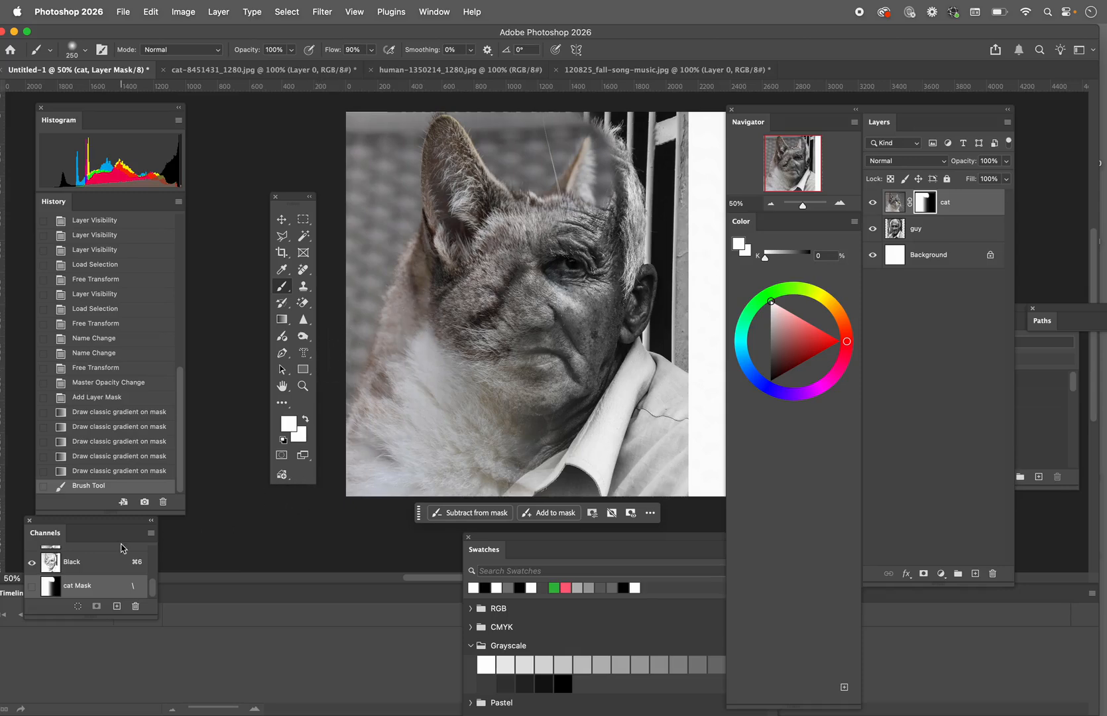
# Hide and reshow the History panel, and revert to the last gradient state to undo the white brush stroke
pyautogui.click(432, 12)
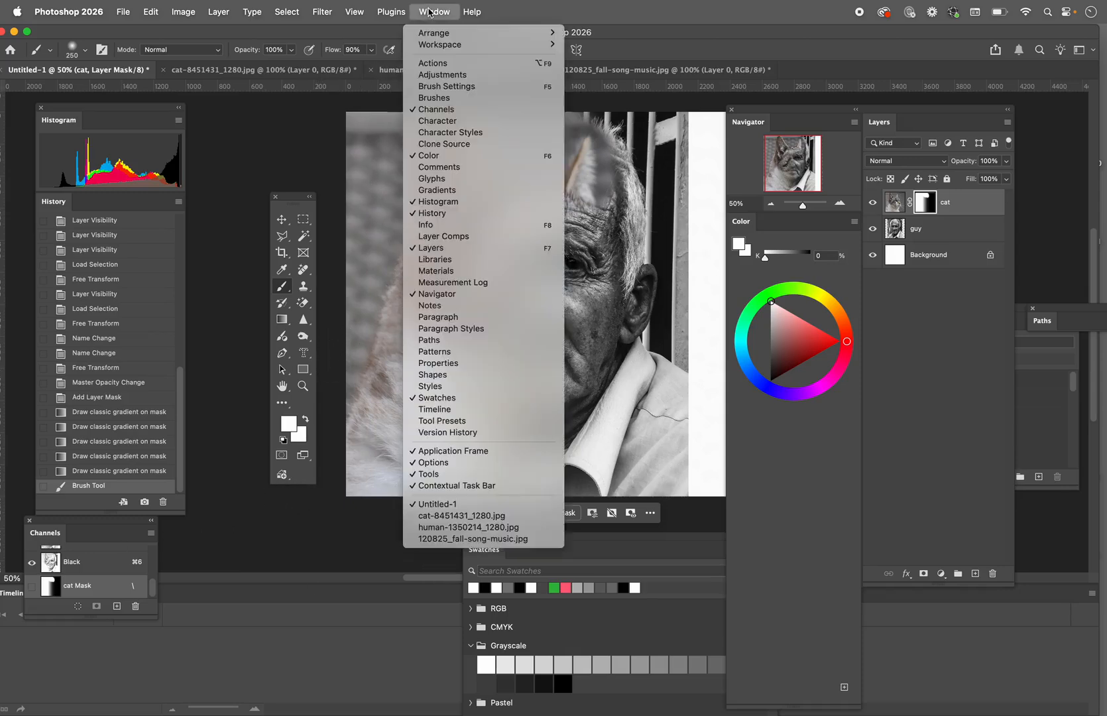
pyautogui.click(439, 213)
pyautogui.click(431, 12)
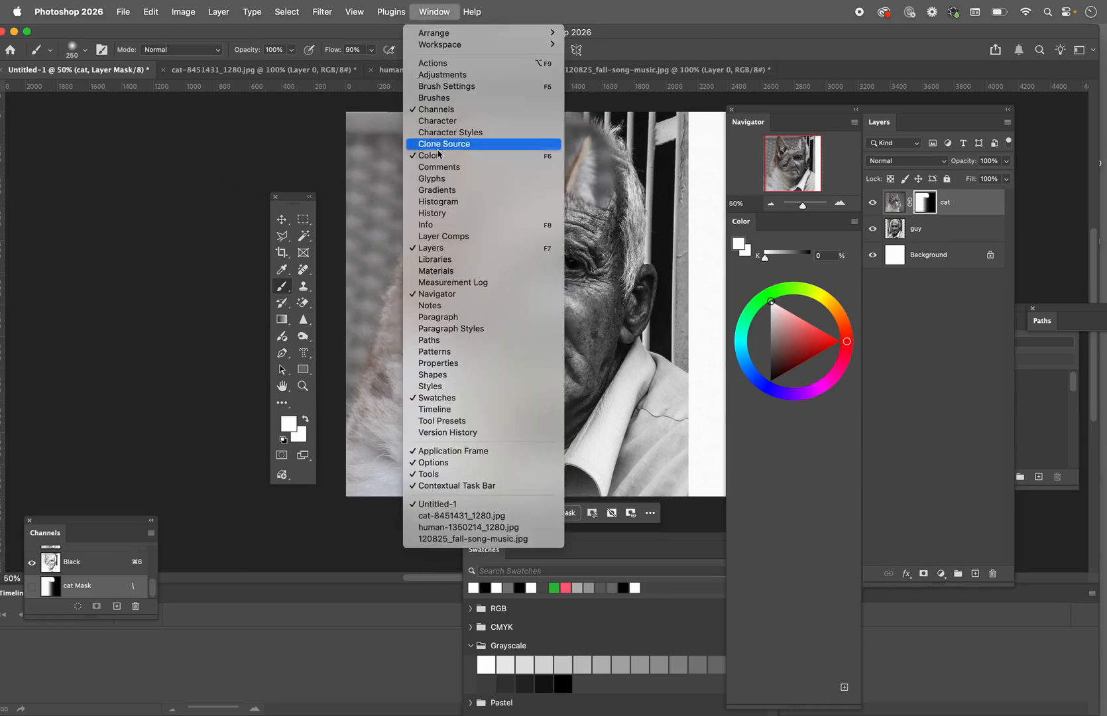
pyautogui.click(429, 212)
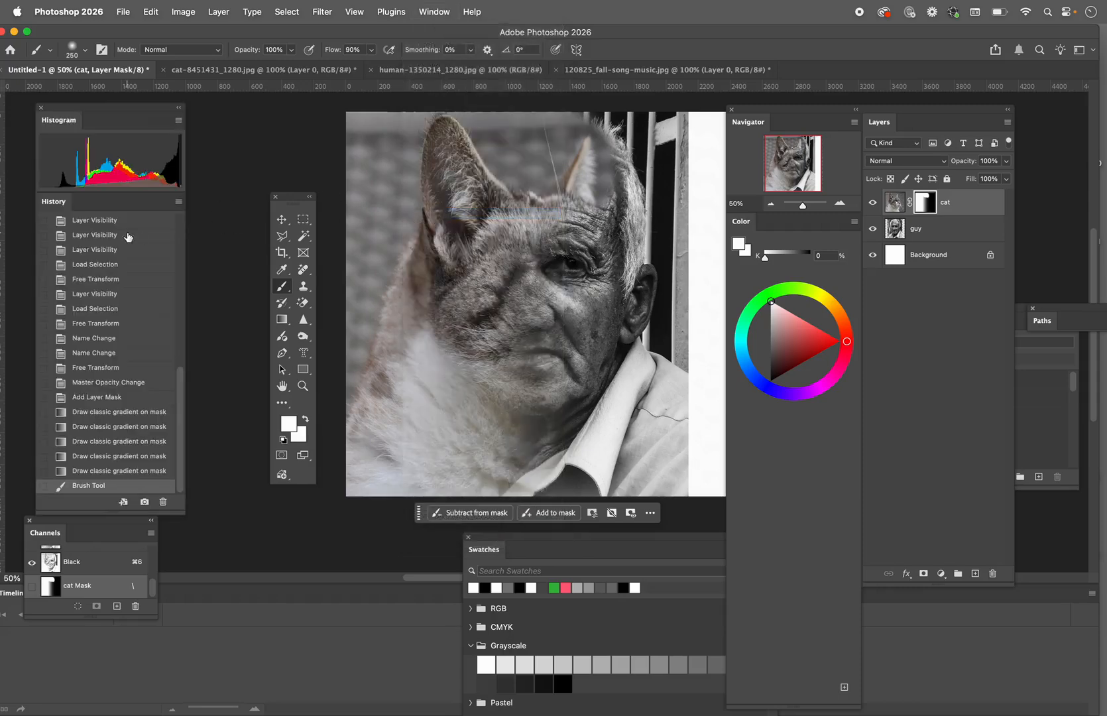
pyautogui.click(79, 472)
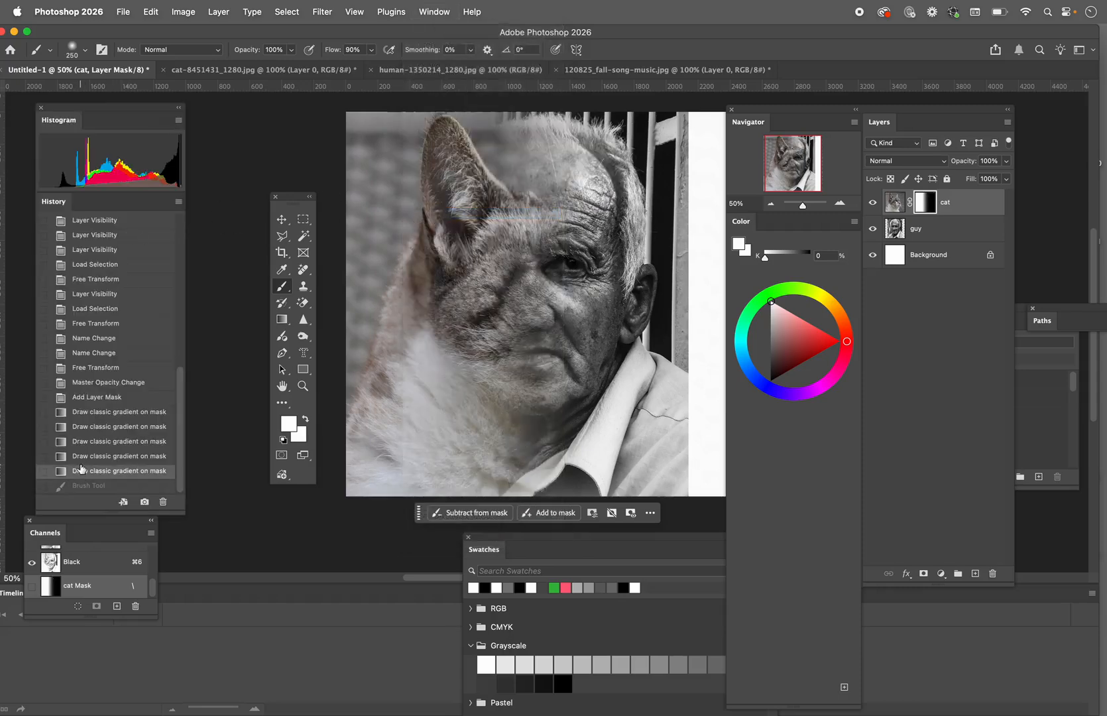
pyautogui.click(80, 463)
pyautogui.click(80, 472)
# Set the foreground color to black (#000000) and paint the cat's mask over the man's upper head to restore his hair and forehead
pyautogui.click(289, 425)
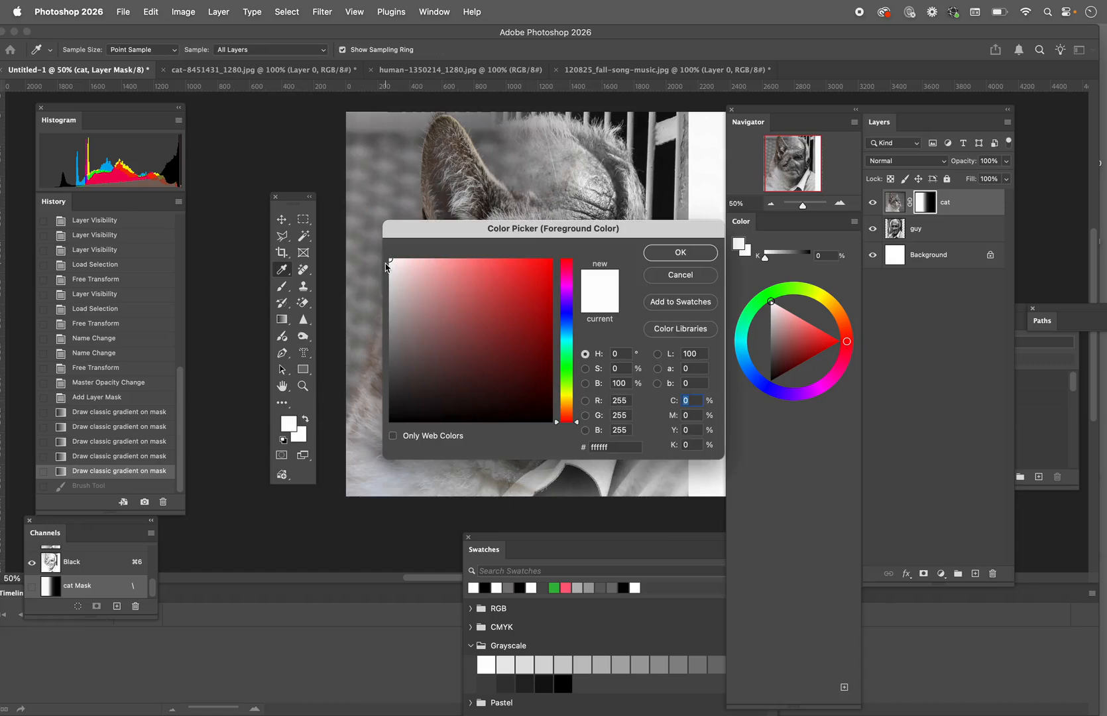
pyautogui.moveTo(391, 261); pyautogui.dragTo(356, 441)
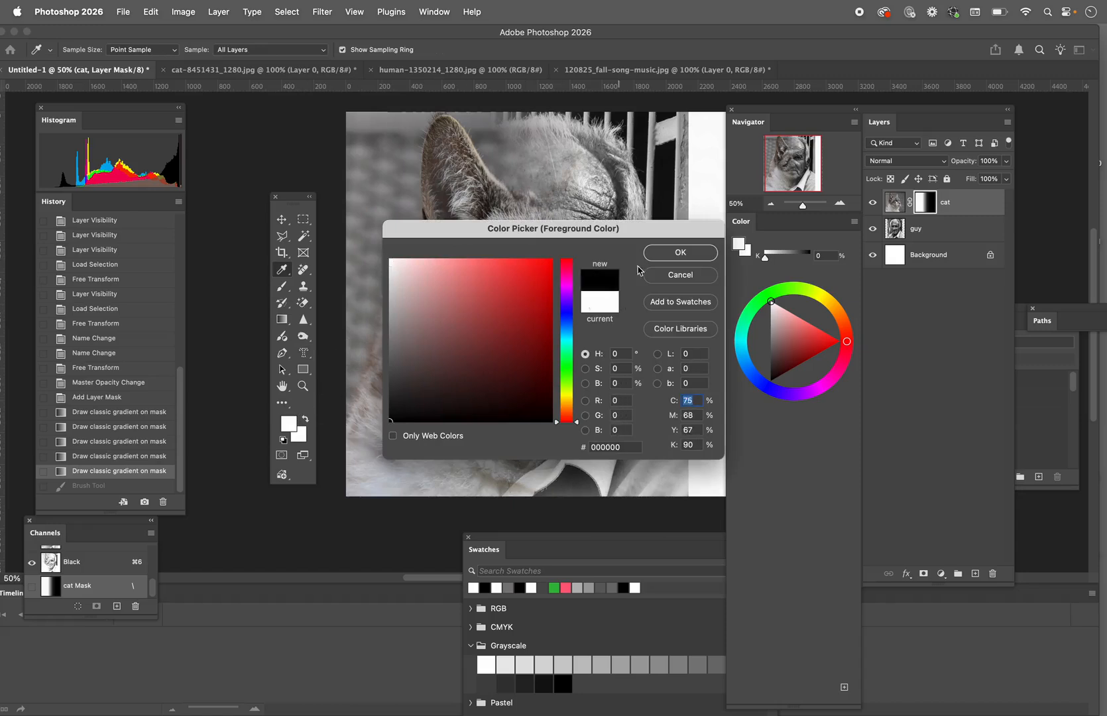
pyautogui.click(661, 256)
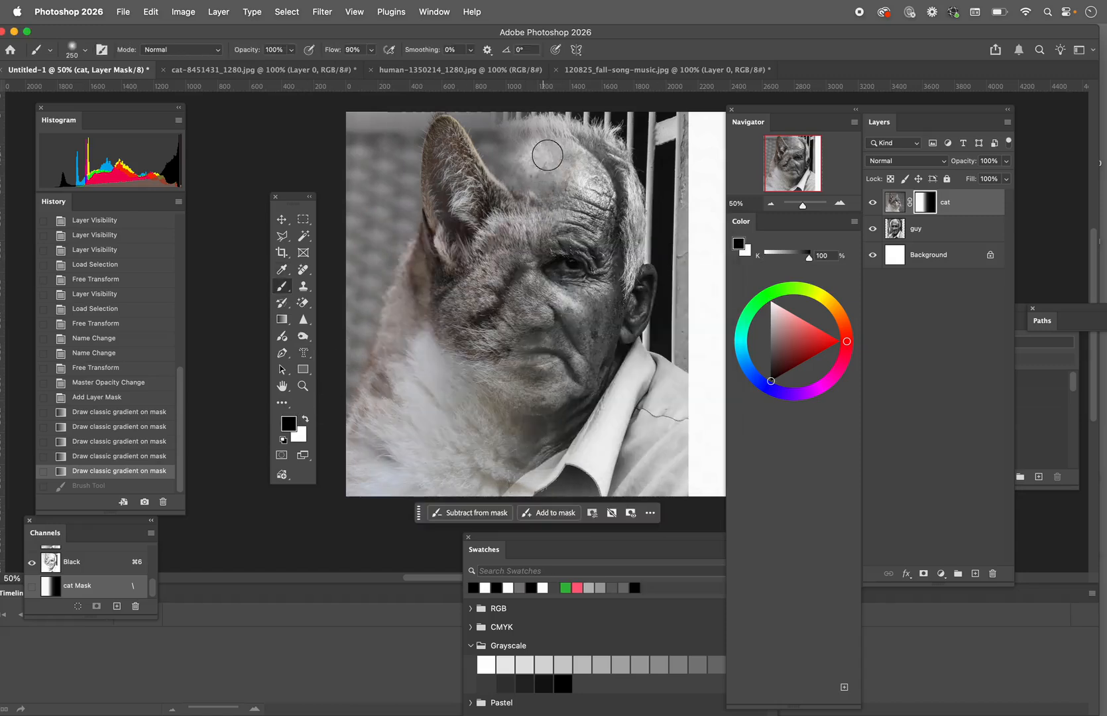
pyautogui.moveTo(552, 177)
pyautogui.mouseDown()
pyautogui.moveTo(521, 169)
pyautogui.moveTo(511, 158)
pyautogui.moveTo(519, 140)
pyautogui.moveTo(497, 138)
pyautogui.moveTo(523, 184)
pyautogui.moveTo(514, 170)
pyautogui.moveTo(534, 137)
pyautogui.moveTo(494, 138)
pyautogui.moveTo(489, 126)
pyautogui.moveTo(524, 171)
pyautogui.moveTo(553, 180)
pyautogui.moveTo(564, 153)
pyautogui.moveTo(551, 126)
pyautogui.moveTo(537, 126)
pyautogui.mouseUp()
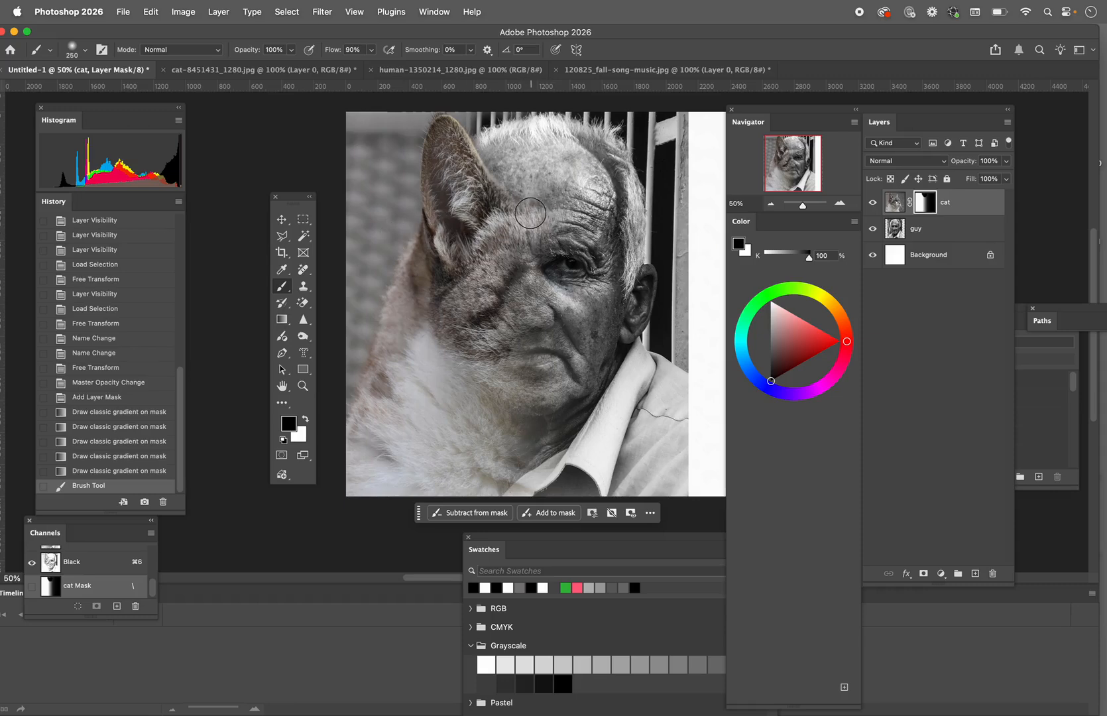
# Set the foreground color to mid gray (#767676) and brush the cat's mask over the forehead transition, the mouth corner and the hidden eye
pyautogui.click(287, 424)
pyautogui.moveTo(390, 299); pyautogui.dragTo(368, 343)
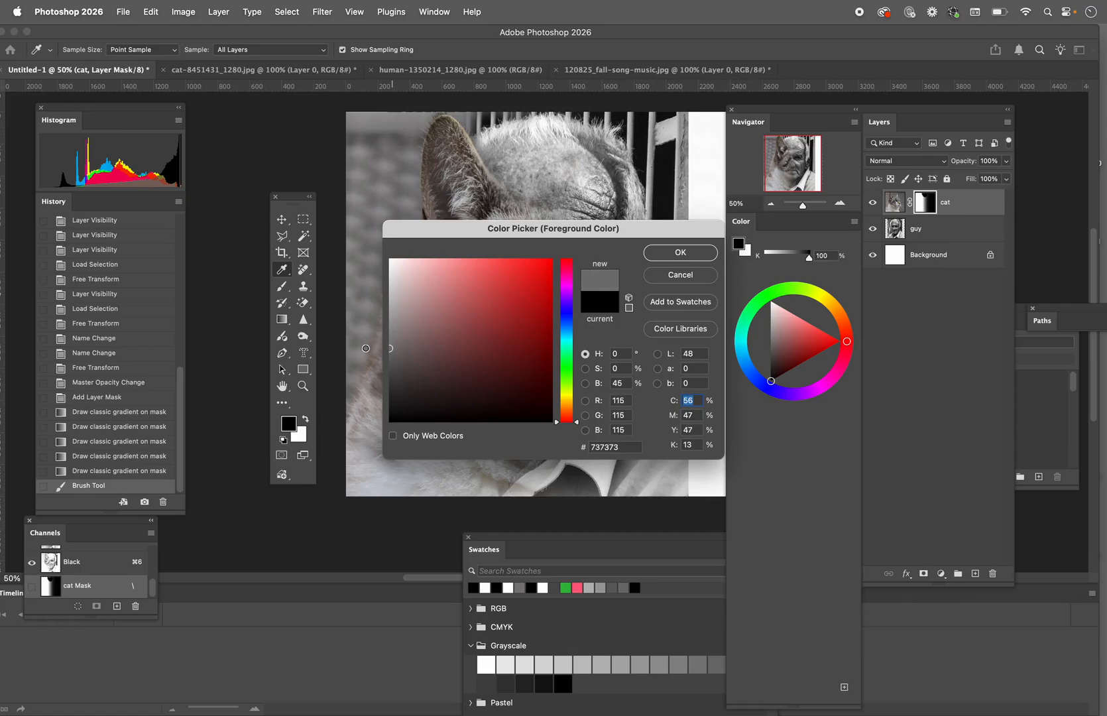
pyautogui.click(680, 252)
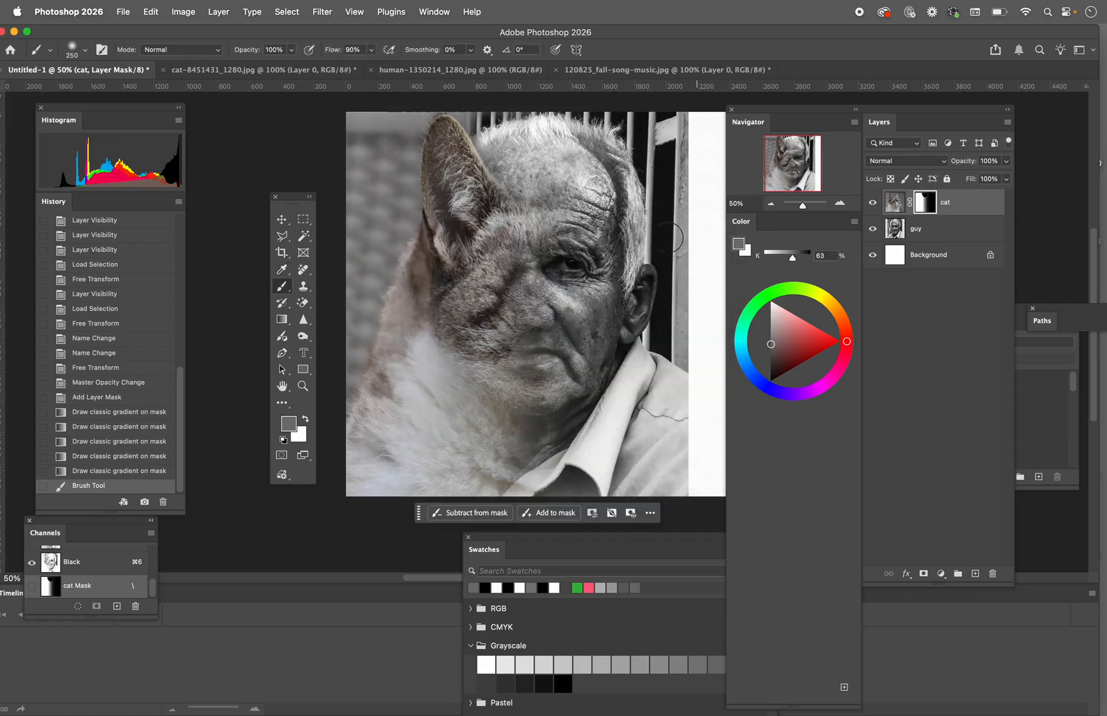
pyautogui.moveTo(522, 182)
pyautogui.mouseDown()
pyautogui.moveTo(533, 204)
pyautogui.moveTo(518, 190)
pyautogui.moveTo(552, 209)
pyautogui.moveTo(527, 213)
pyautogui.moveTo(553, 212)
pyautogui.moveTo(529, 203)
pyautogui.moveTo(547, 218)
pyautogui.moveTo(521, 211)
pyautogui.moveTo(544, 218)
pyautogui.moveTo(532, 228)
pyautogui.moveTo(517, 194)
pyautogui.moveTo(551, 199)
pyautogui.moveTo(527, 185)
pyautogui.moveTo(515, 184)
pyautogui.moveTo(515, 214)
pyautogui.mouseUp()
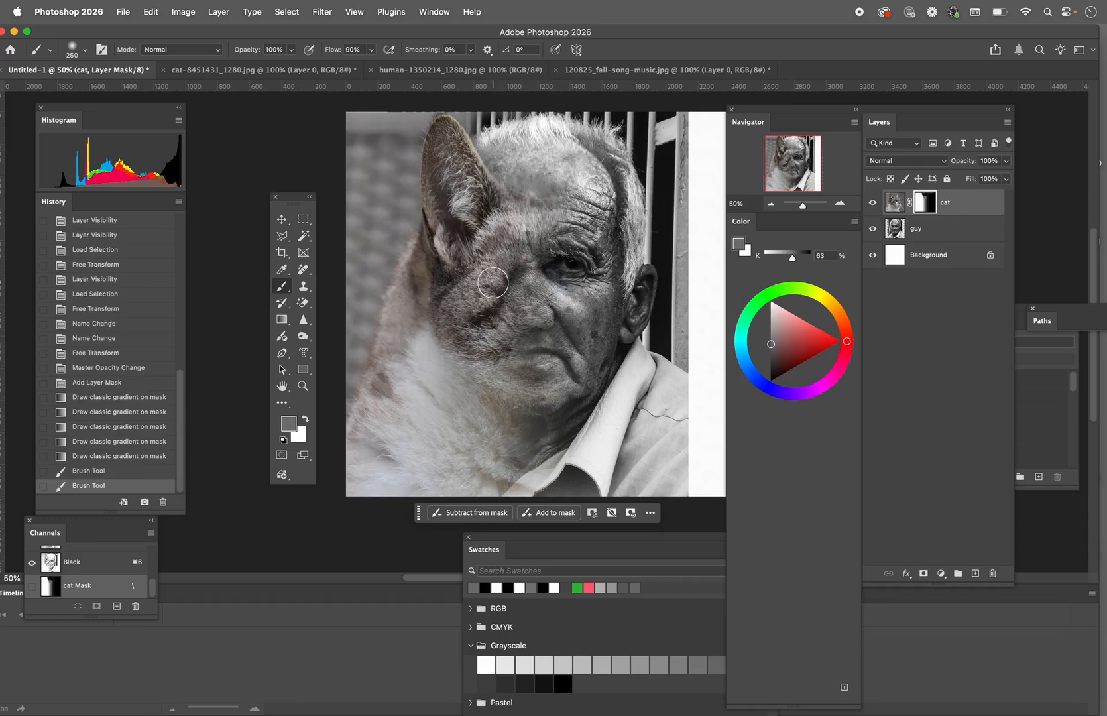
pyautogui.moveTo(527, 169); pyautogui.dragTo(511, 155)
pyautogui.moveTo(511, 155); pyautogui.dragTo(505, 236)
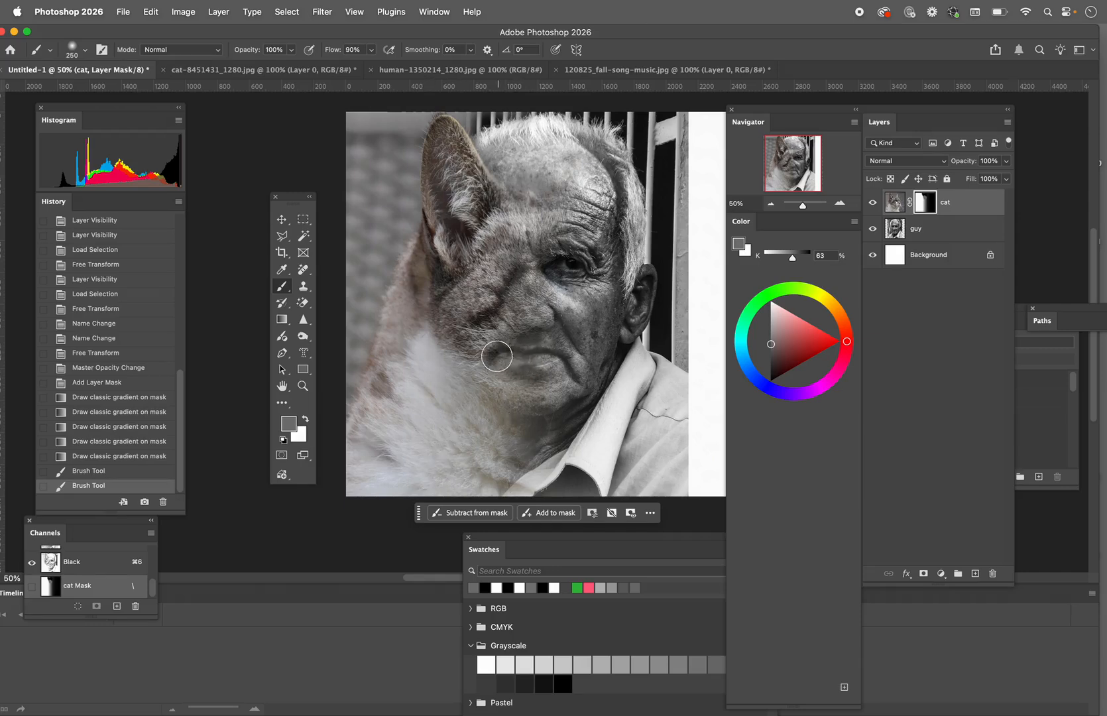
pyautogui.moveTo(506, 359); pyautogui.dragTo(506, 324)
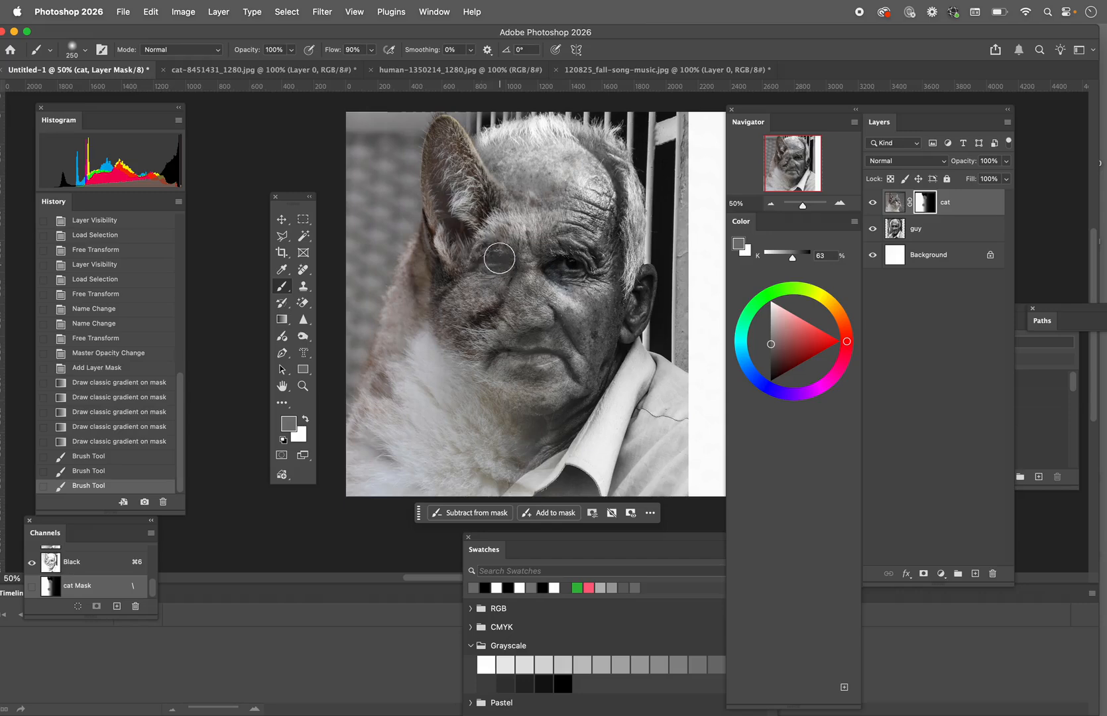
pyautogui.click(486, 251)
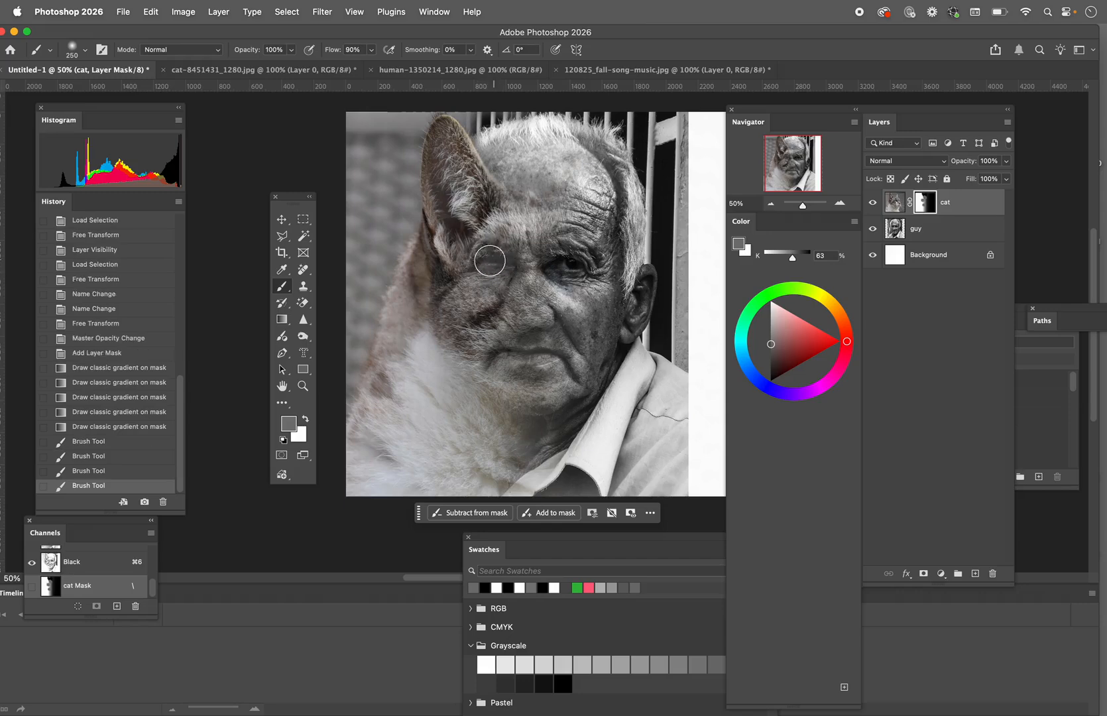
# Set the foreground color to black (#000000) and paint the cat's mask over the eye beside the cat's ear to reveal the man's eye
pyautogui.click(289, 424)
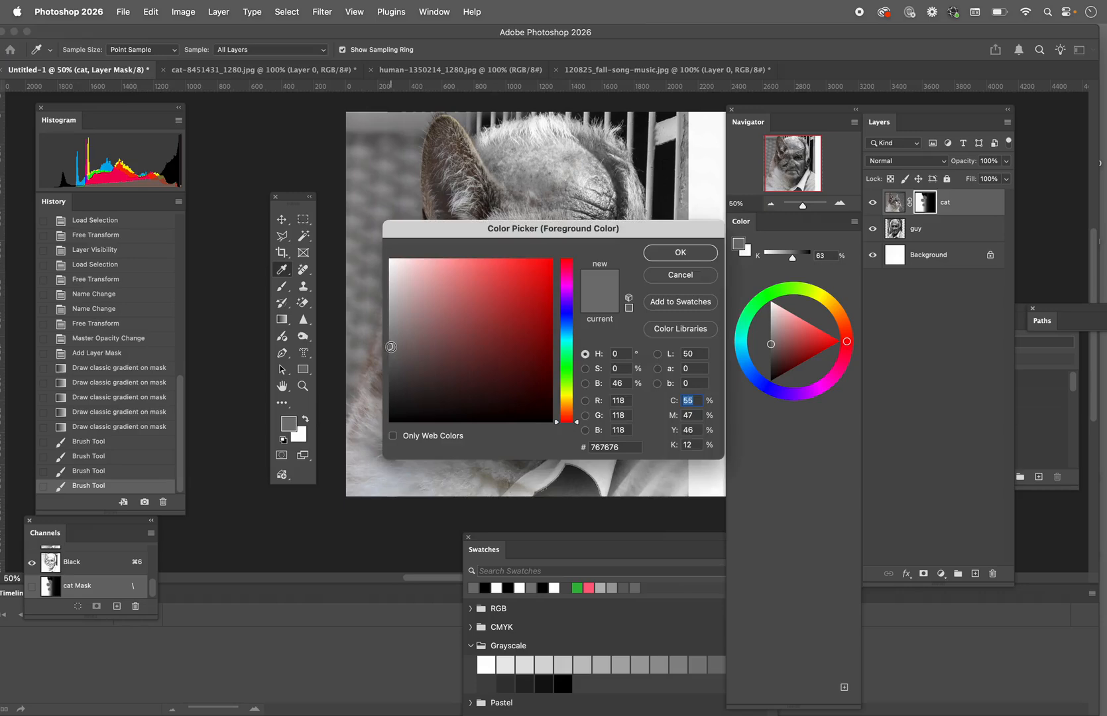
pyautogui.moveTo(391, 346); pyautogui.dragTo(380, 448)
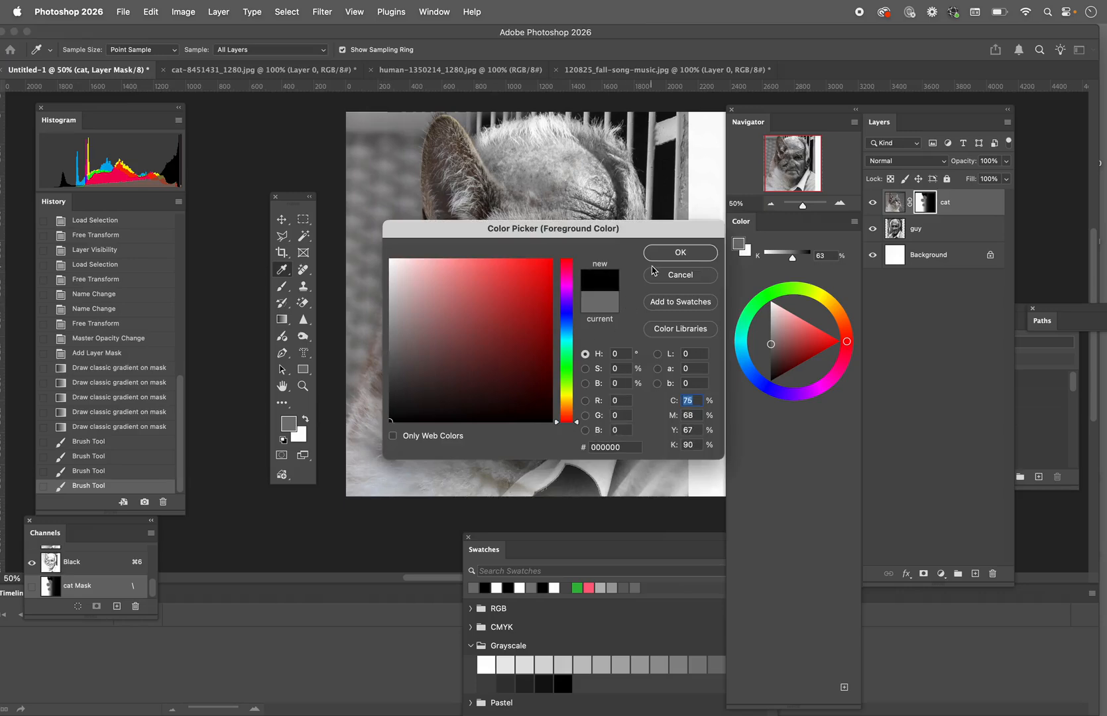
pyautogui.click(681, 253)
pyautogui.moveTo(500, 256); pyautogui.dragTo(480, 265)
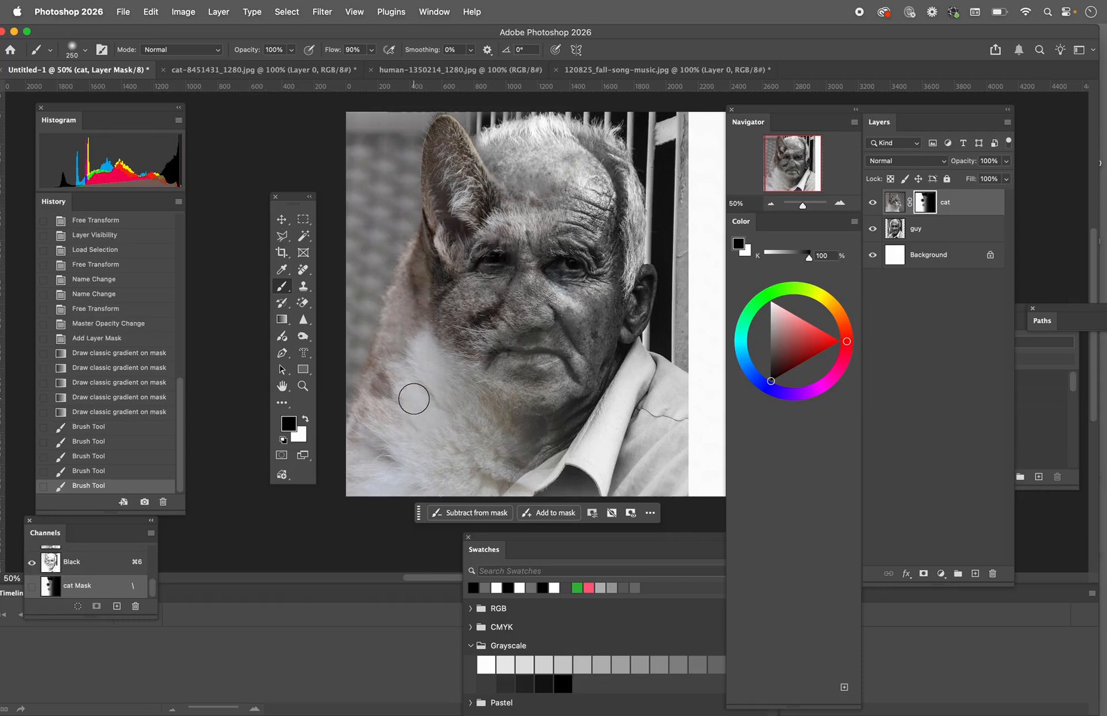
# Swap the foreground color to white and paint the cat's mask over the man's other eye and cheek to reveal the cat's blue eye
pyautogui.moveTo(578, 314)
pyautogui.mouseDown()
pyautogui.moveTo(602, 335)
pyautogui.moveTo(585, 315)
pyautogui.moveTo(566, 321)
pyautogui.moveTo(585, 330)
pyautogui.moveTo(567, 330)
pyautogui.mouseUp()
pyautogui.click(306, 420)
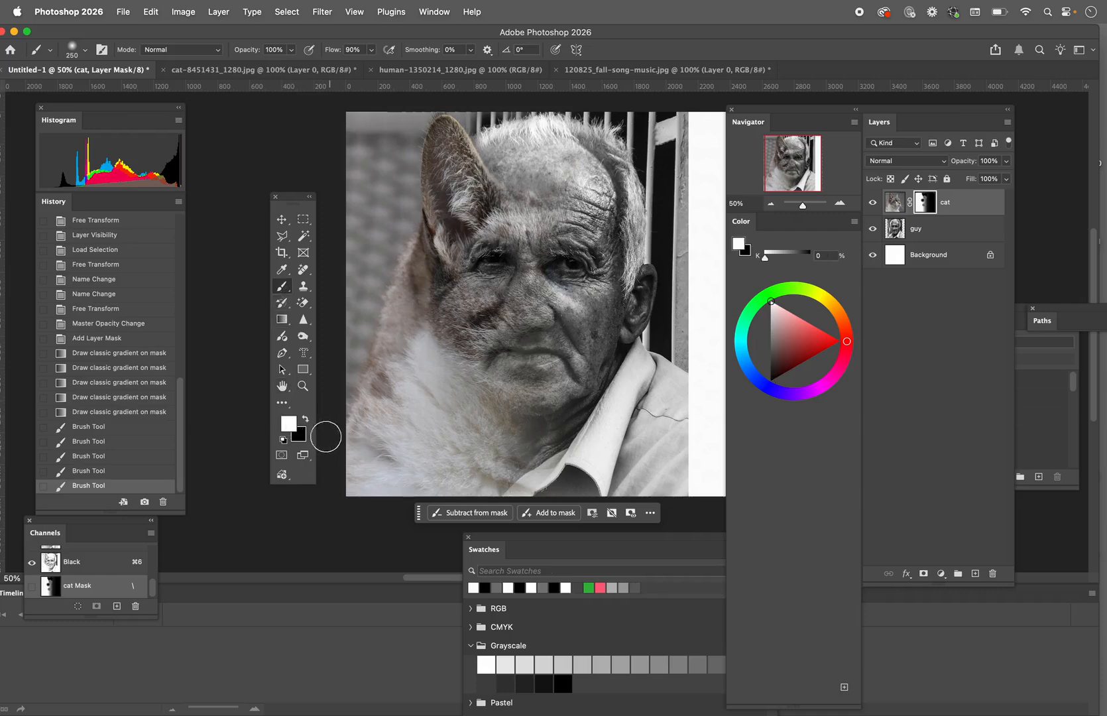
pyautogui.click(576, 314)
pyautogui.moveTo(577, 314)
pyautogui.mouseDown()
pyautogui.moveTo(598, 303)
pyautogui.moveTo(544, 307)
pyautogui.moveTo(569, 283)
pyautogui.moveTo(555, 276)
pyautogui.moveTo(571, 281)
pyautogui.moveTo(566, 265)
pyautogui.moveTo(555, 270)
pyautogui.moveTo(573, 278)
pyautogui.moveTo(575, 269)
pyautogui.moveTo(562, 279)
pyautogui.moveTo(577, 274)
pyautogui.moveTo(570, 265)
pyautogui.moveTo(561, 270)
pyautogui.moveTo(582, 278)
pyautogui.moveTo(578, 260)
pyautogui.moveTo(564, 263)
pyautogui.moveTo(576, 283)
pyautogui.moveTo(552, 265)
pyautogui.moveTo(557, 281)
pyautogui.moveTo(554, 262)
pyautogui.moveTo(549, 272)
pyautogui.moveTo(566, 285)
pyautogui.moveTo(579, 275)
pyautogui.moveTo(553, 285)
pyautogui.mouseUp()
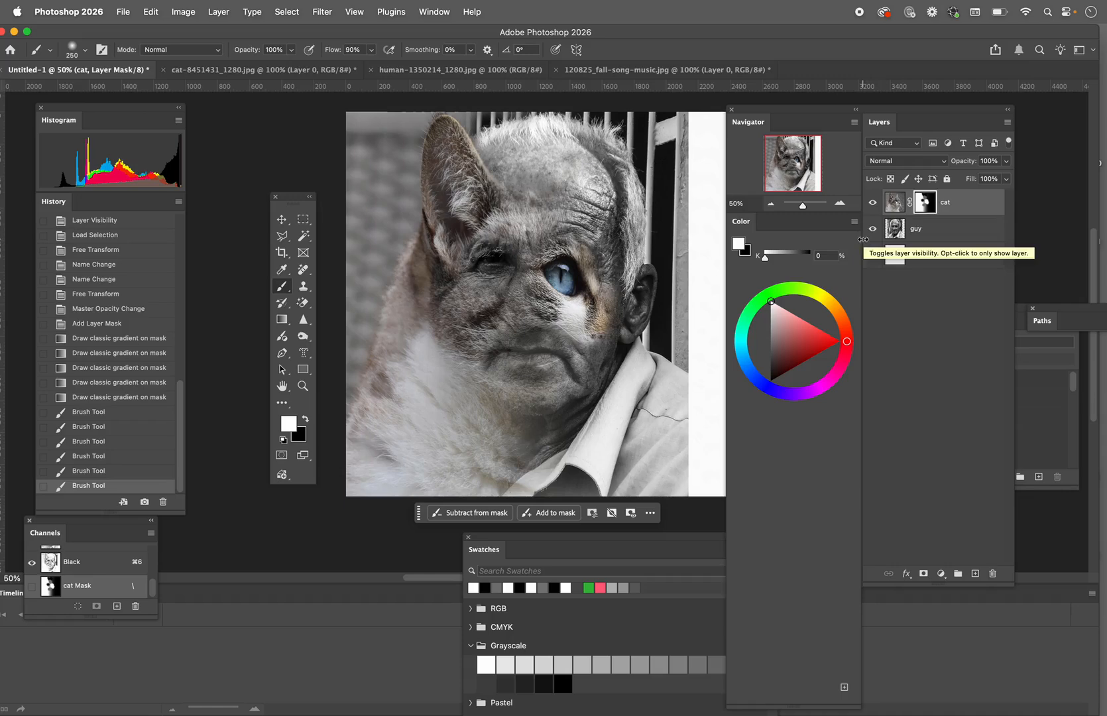
# Select the cat layer's image instead of its mask and desaturate it
pyautogui.click(893, 202)
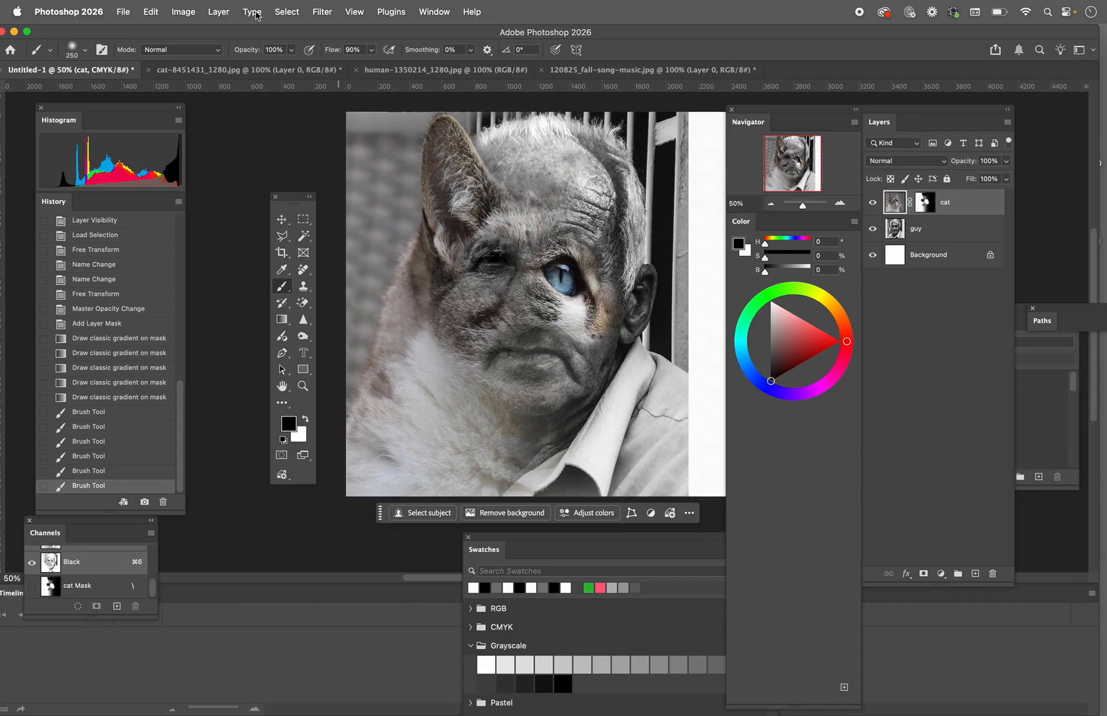
pyautogui.click(187, 12)
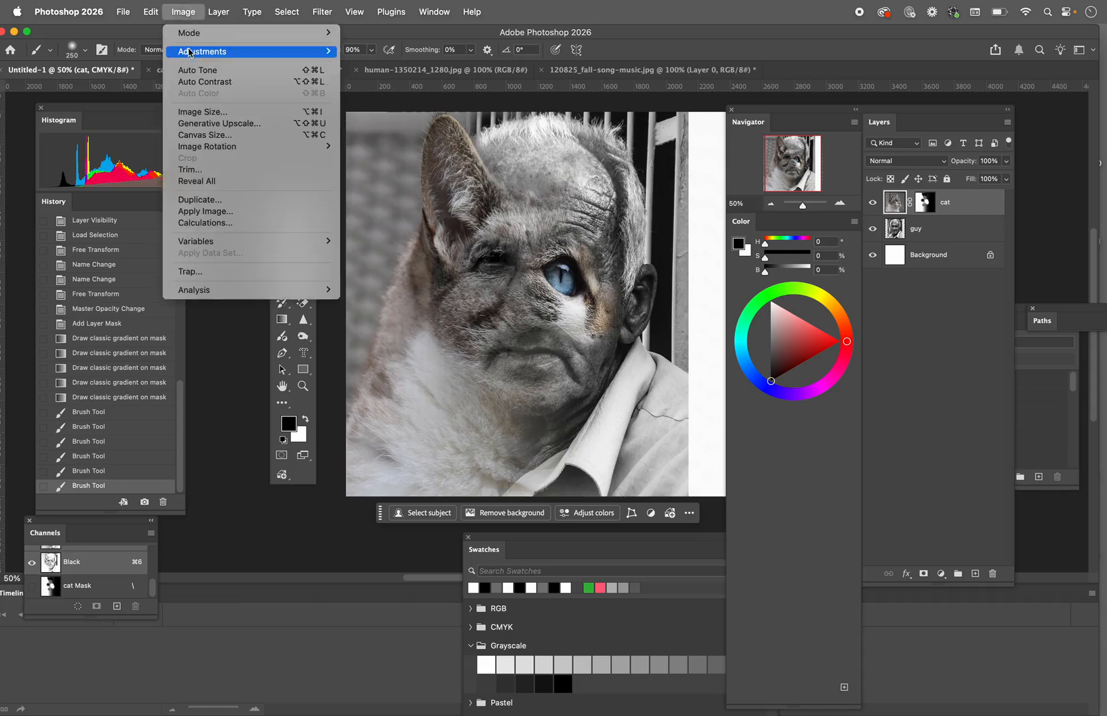
pyautogui.moveTo(190, 54)
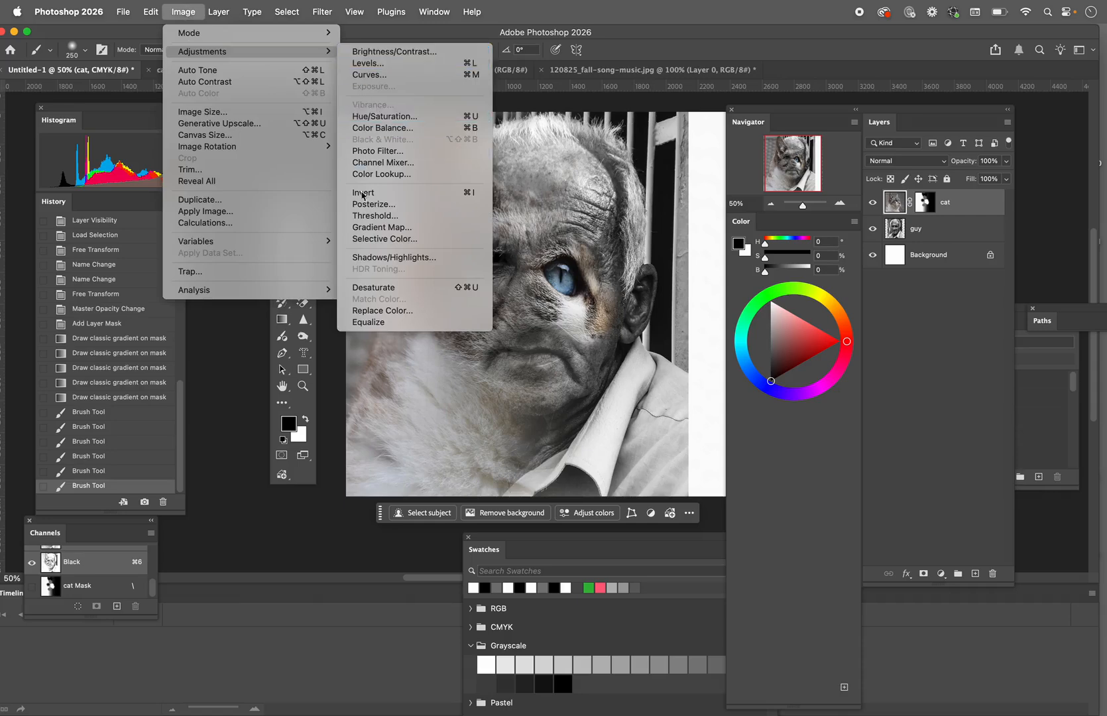
pyautogui.click(373, 288)
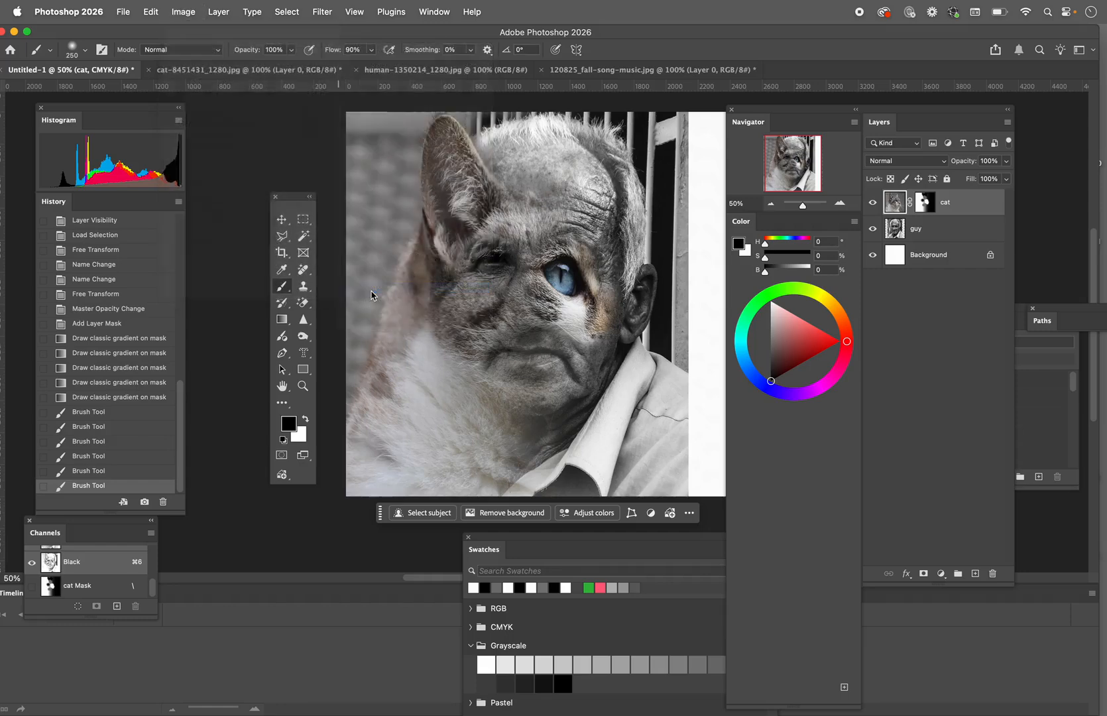